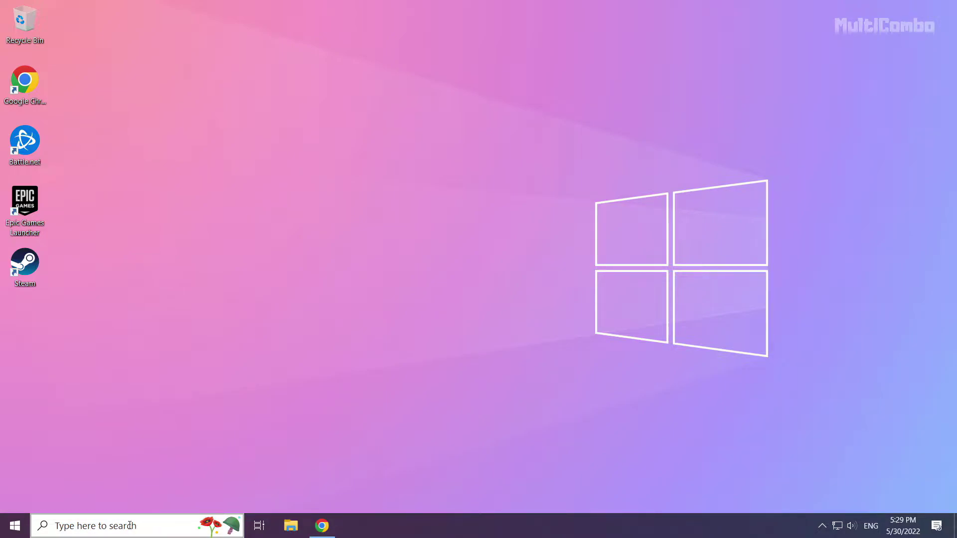
# Search Windows for 'device manager'
pyautogui.click(129, 525)
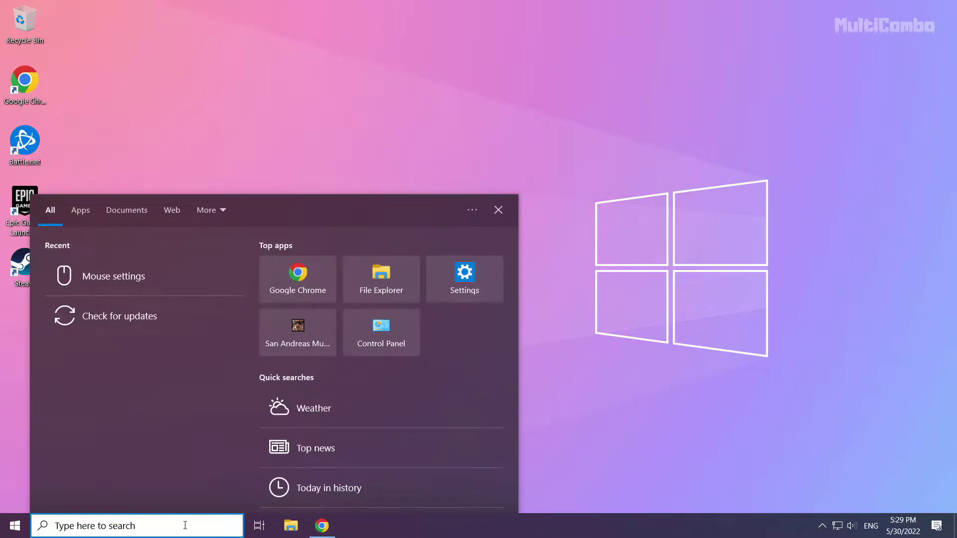
pyautogui.write('device')
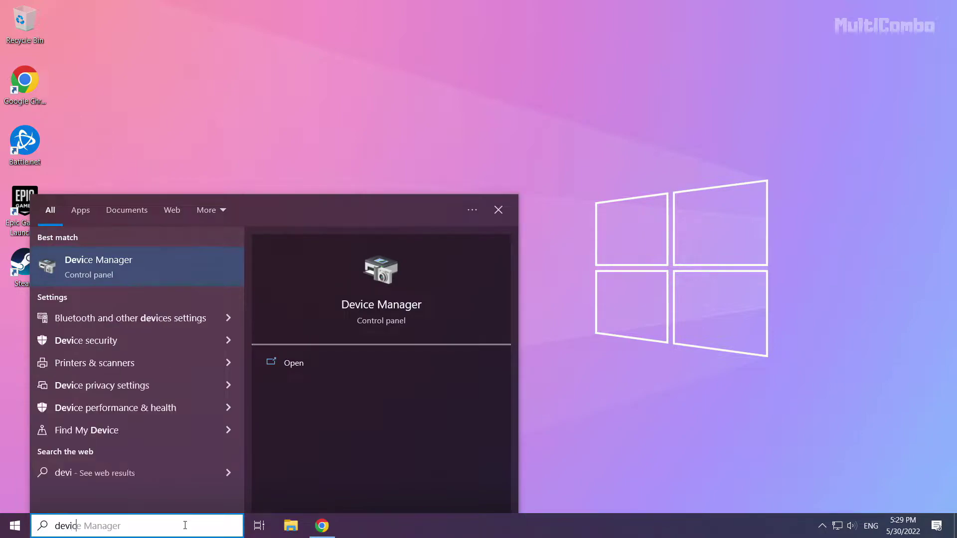
pyautogui.write(' manager')
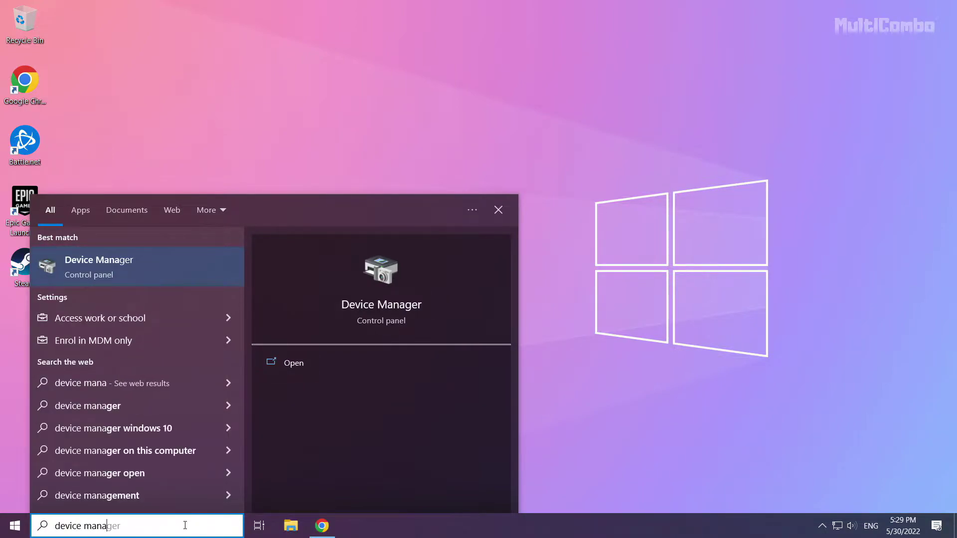
# Open Device Manager, centre its window and expand Display adapters
pyautogui.click(110, 267)
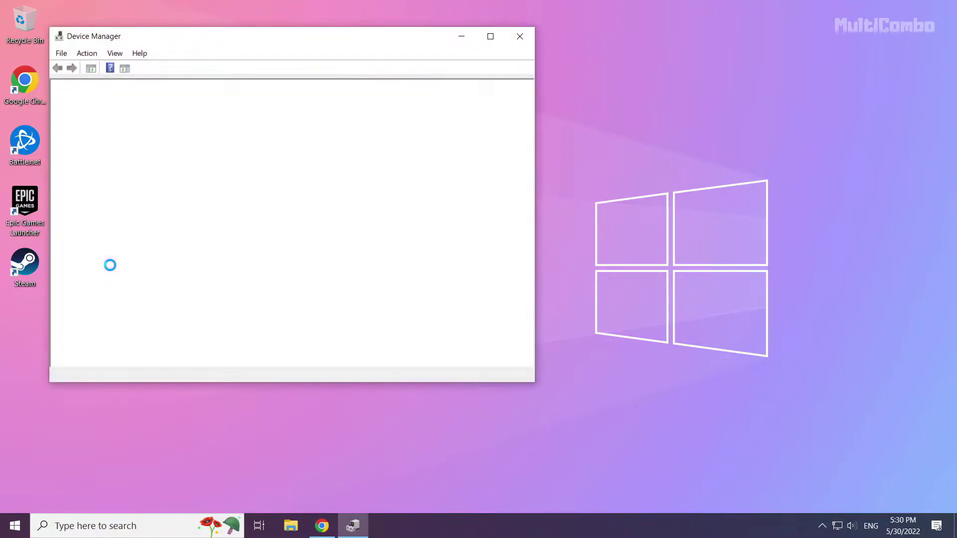
pyautogui.moveTo(222, 43); pyautogui.dragTo(406, 93)
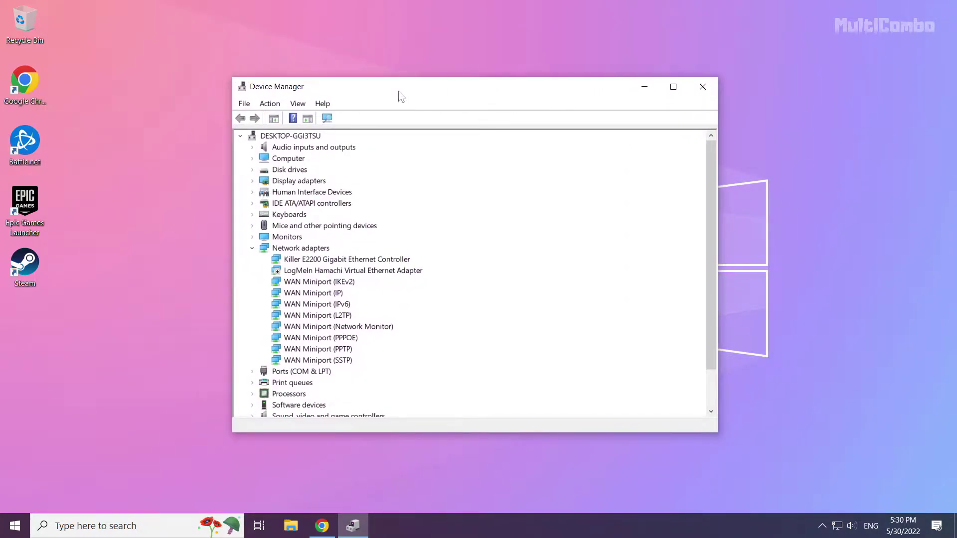
pyautogui.click(269, 182)
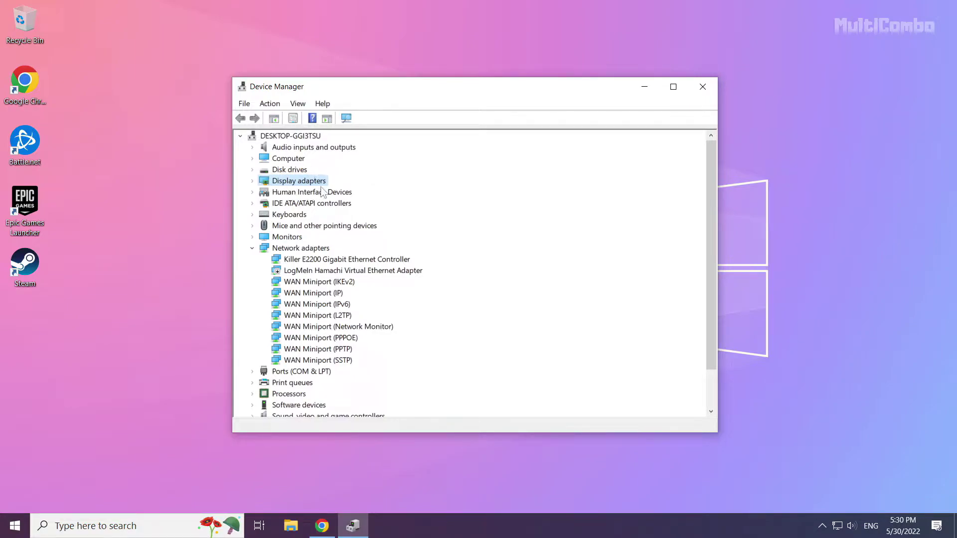
pyautogui.click(252, 181)
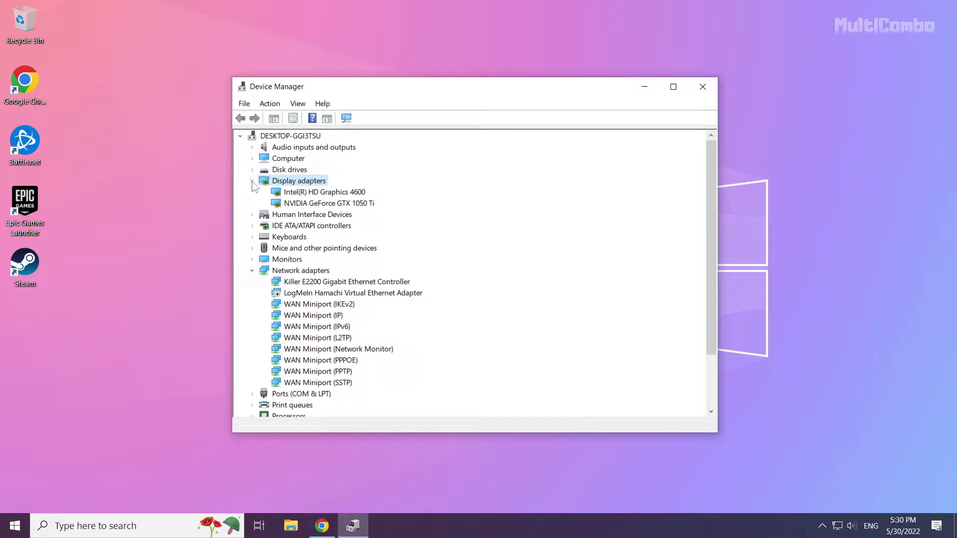
# Search automatically for a newer NVIDIA GeForce GTX 1050 Ti driver
pyautogui.click(309, 204)
pyautogui.click(312, 193)
pyautogui.click(312, 204)
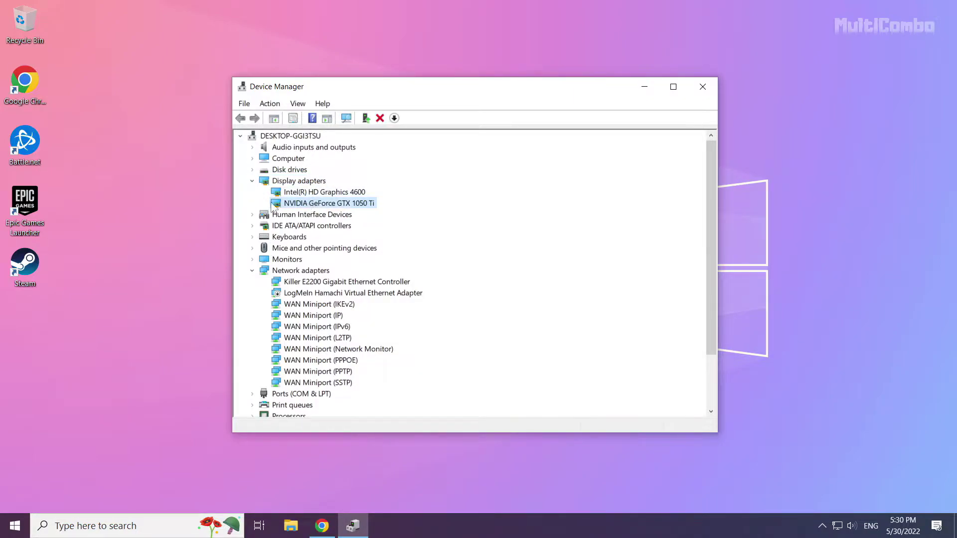
pyautogui.rightClick(313, 204)
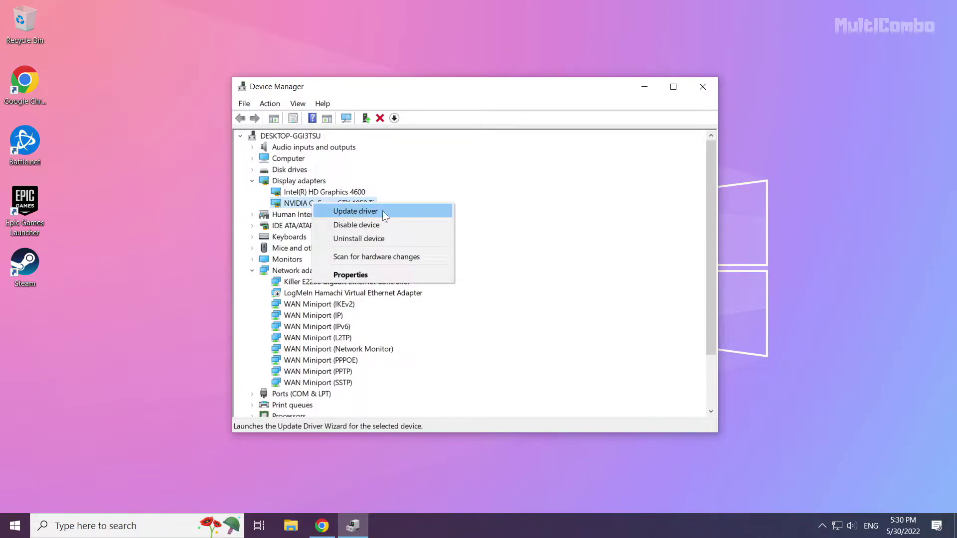
pyautogui.click(370, 211)
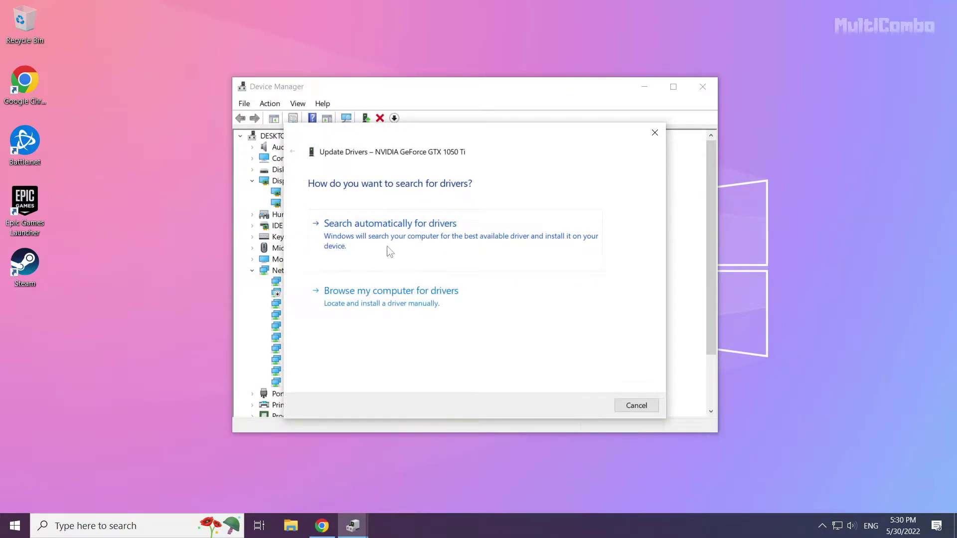
pyautogui.click(430, 254)
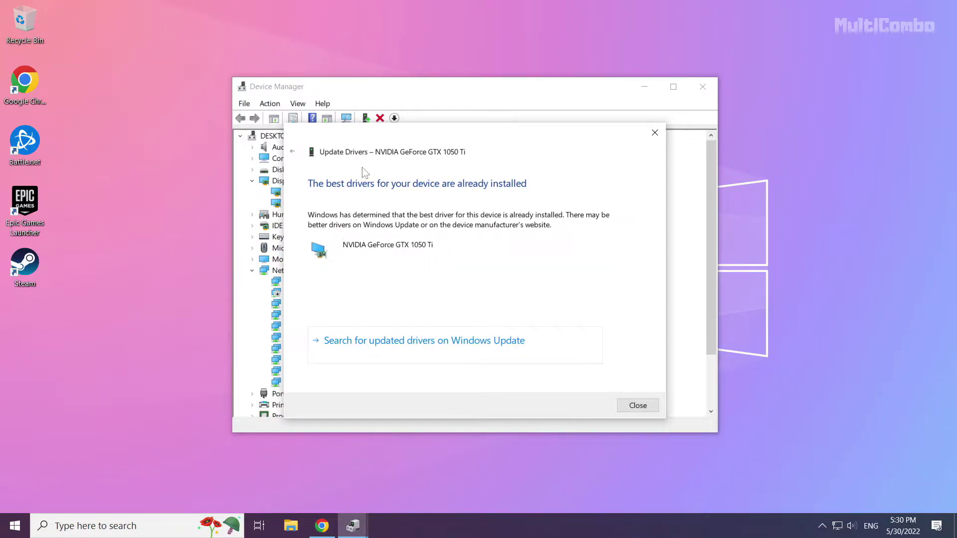
# Run an automatic driver search for the Intel(R) HD Graphics 4600, then close the wizard
pyautogui.click(639, 405)
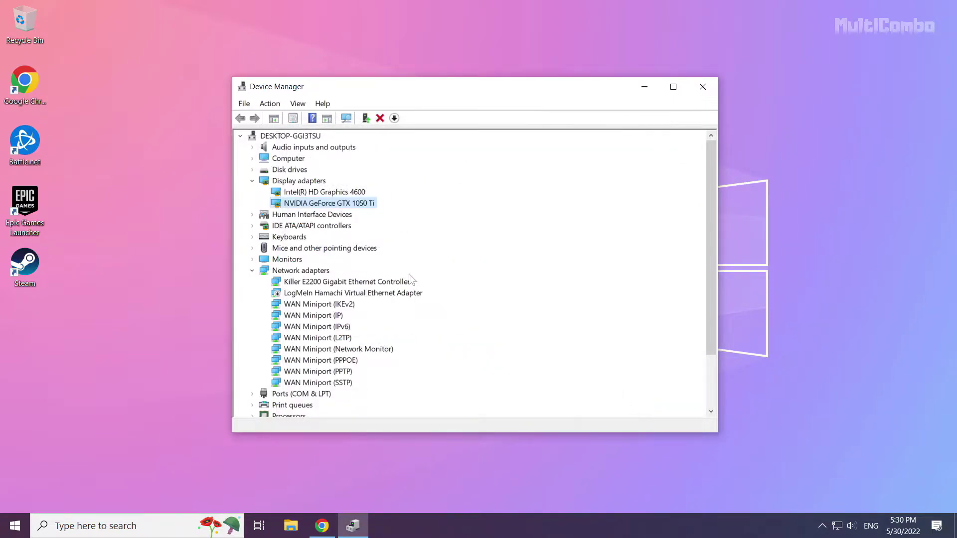
pyautogui.click(299, 192)
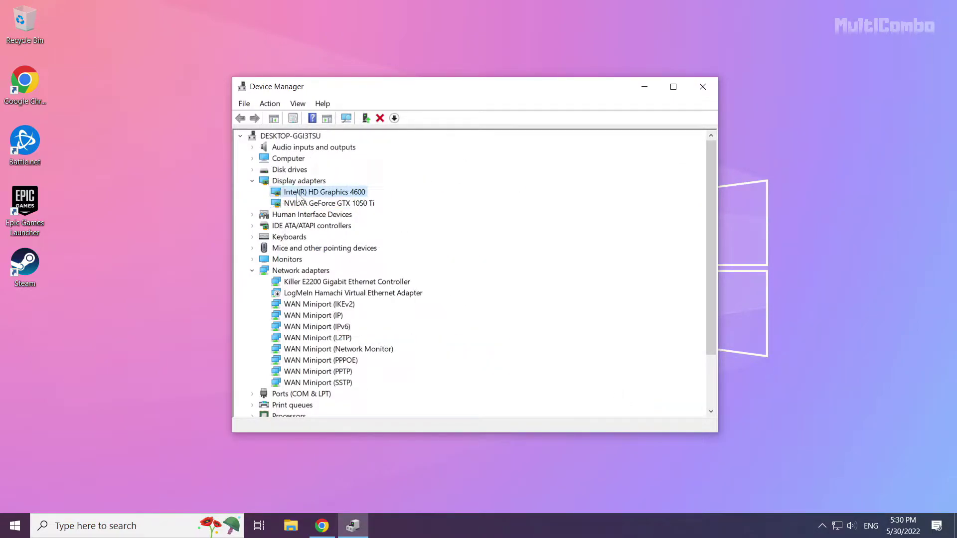
pyautogui.rightClick(323, 194)
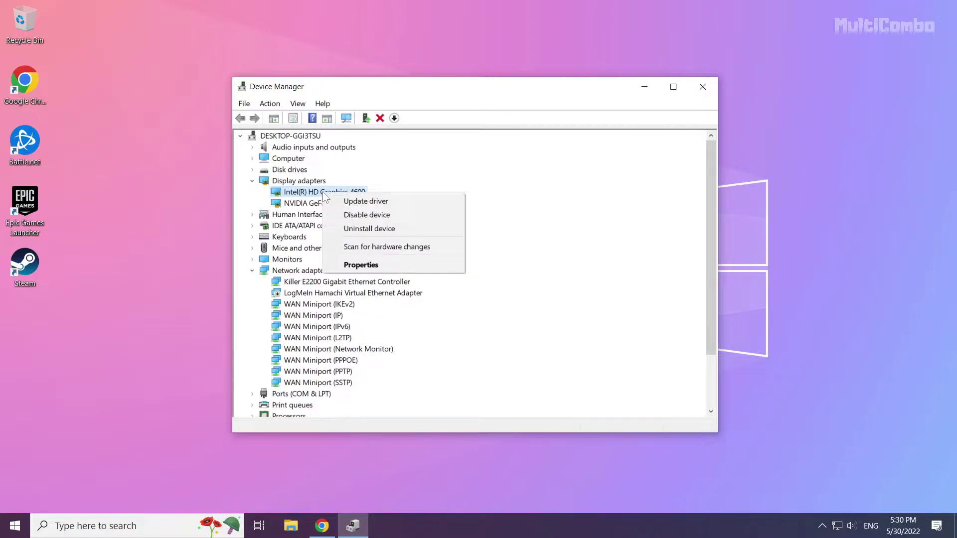
pyautogui.click(402, 202)
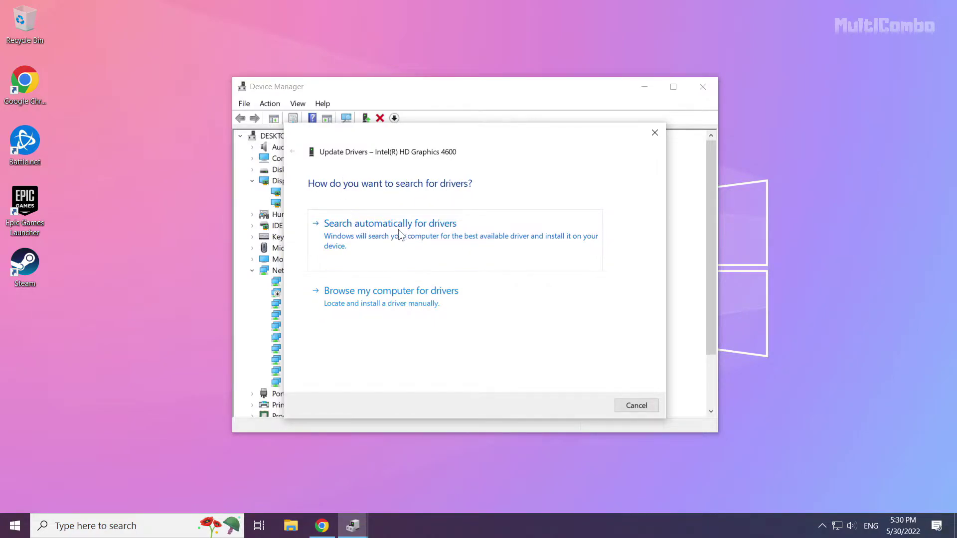
pyautogui.click(396, 255)
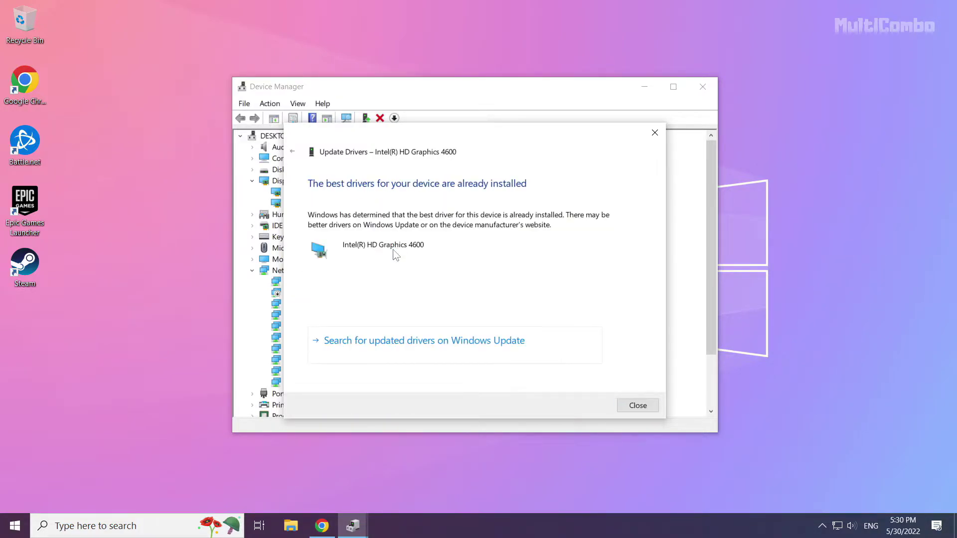
pyautogui.click(640, 406)
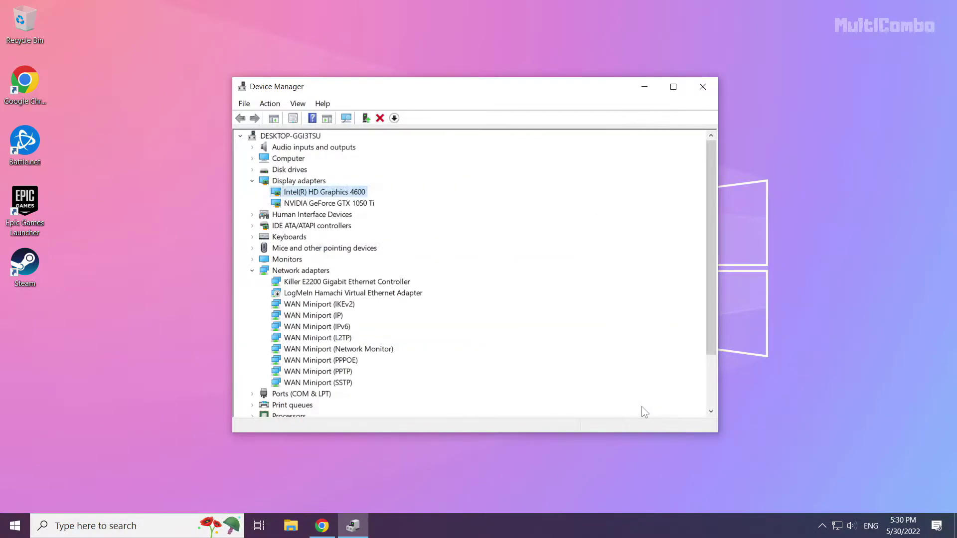
# Close Device Manager and search Windows for 'update'
pyautogui.click(703, 89)
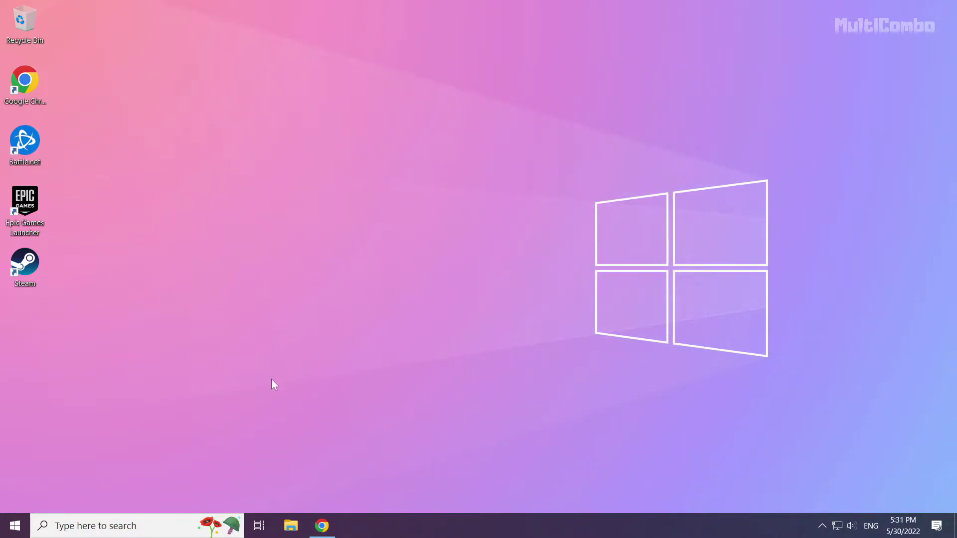
pyautogui.click(118, 527)
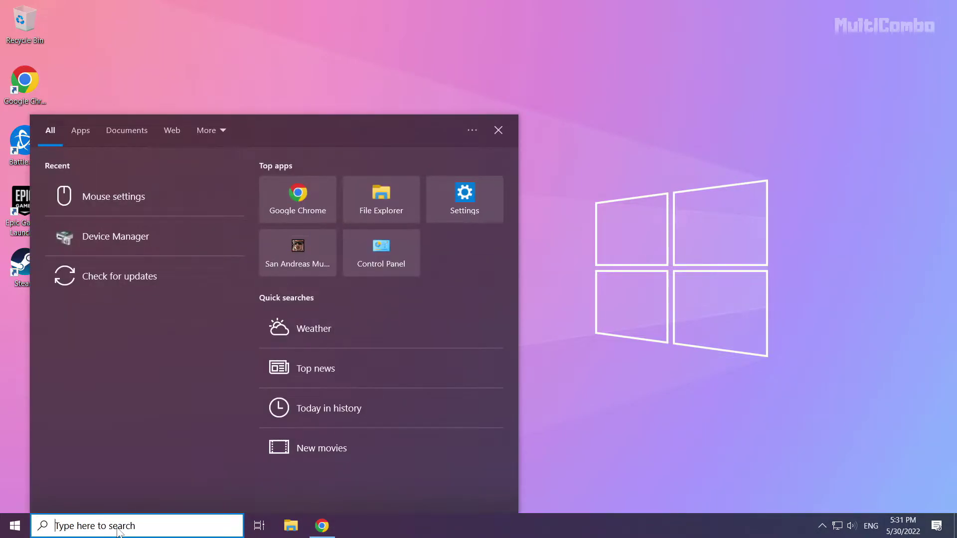
pyautogui.write('update')
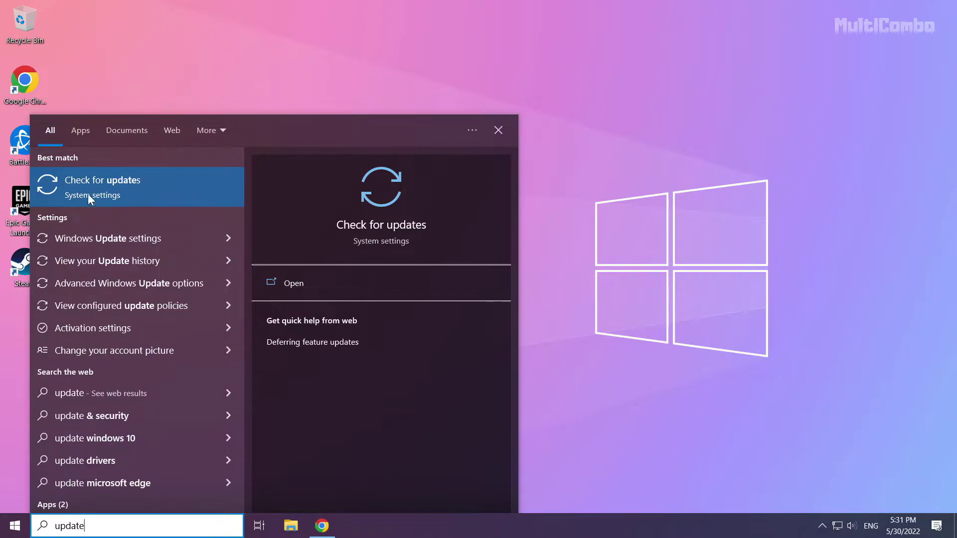
# Check Windows Update, confirm the PC is up to date, and close Settings
pyautogui.click(131, 186)
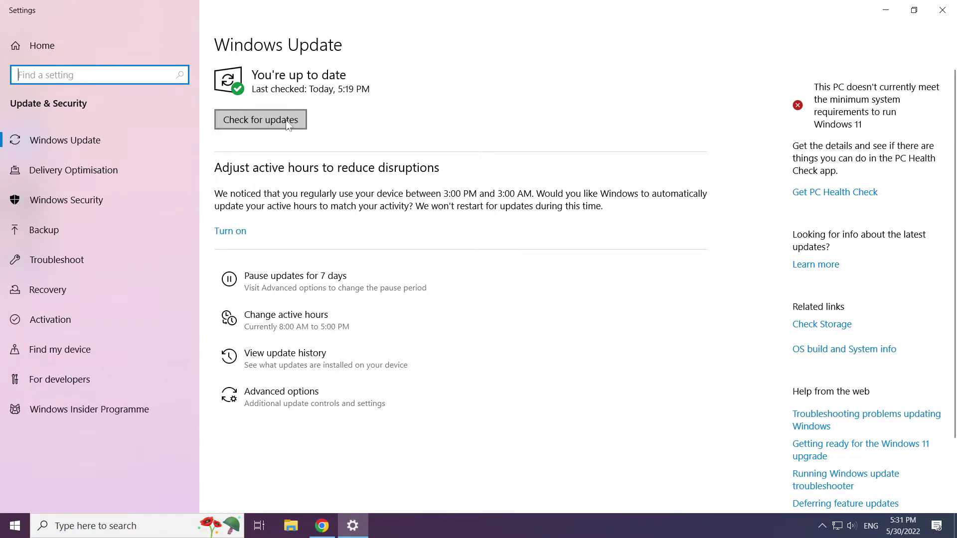
pyautogui.click(263, 122)
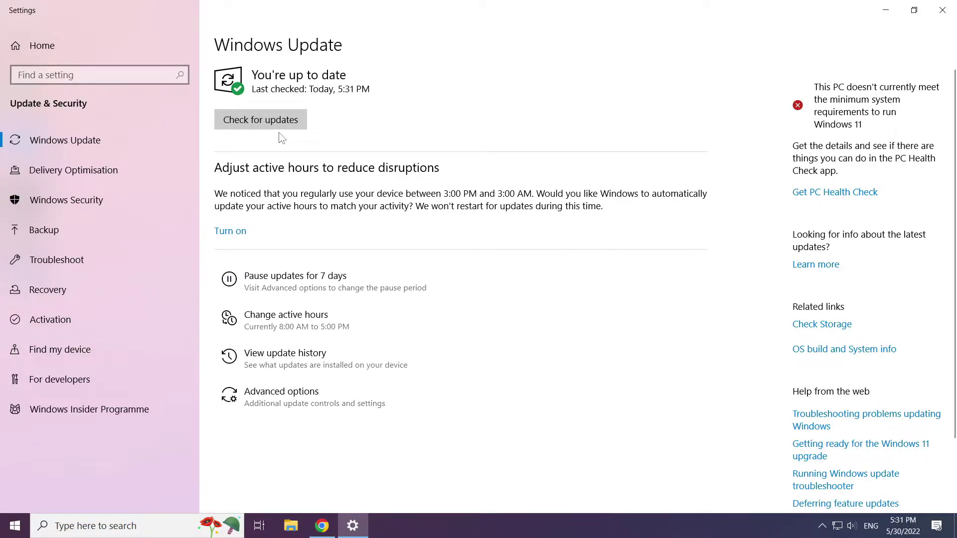
pyautogui.click(942, 11)
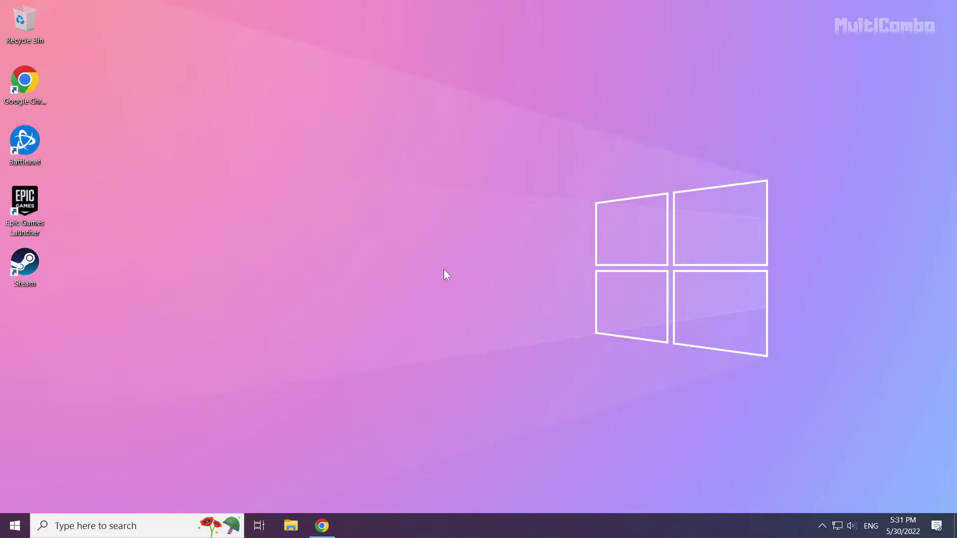
# Download the DirectX End-User Runtime Web Installer in Chrome and run dxwebsetup (1).exe
pyautogui.click(326, 531)
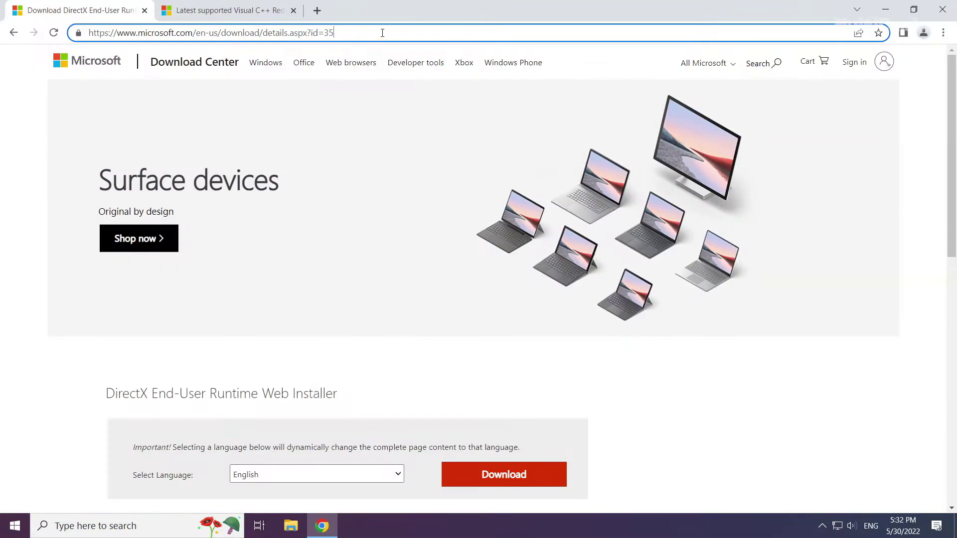
pyautogui.moveTo(382, 32); pyautogui.dragTo(402, 29)
pyautogui.click(393, 364)
pyautogui.scroll(-1, 381, 357)
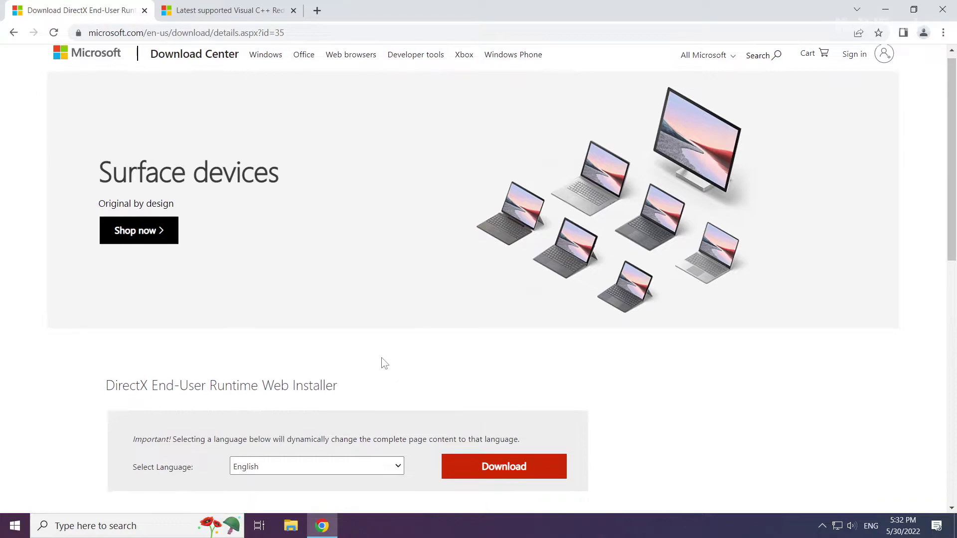
pyautogui.scroll(-2, 381, 357)
pyautogui.moveTo(347, 273); pyautogui.dragTo(94, 262)
pyautogui.click(87, 262)
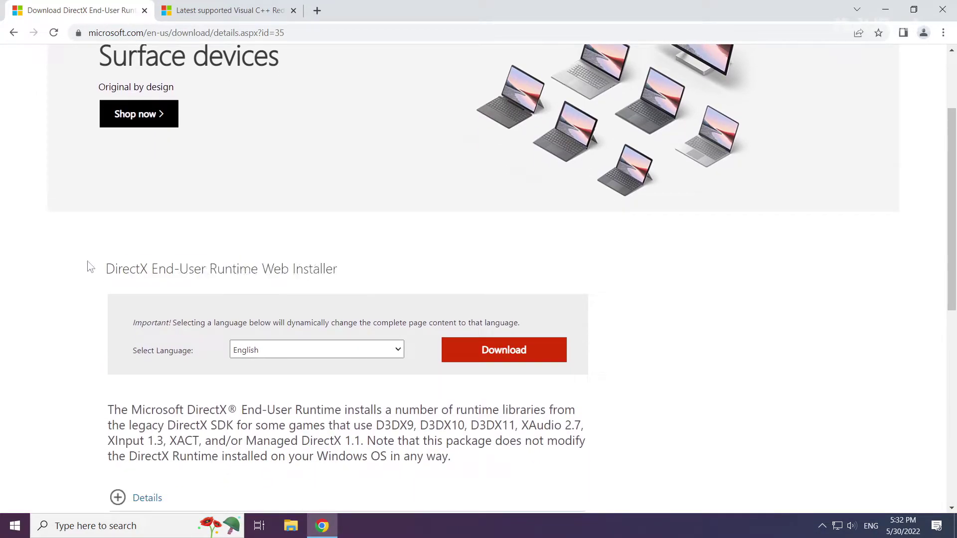
pyautogui.click(507, 357)
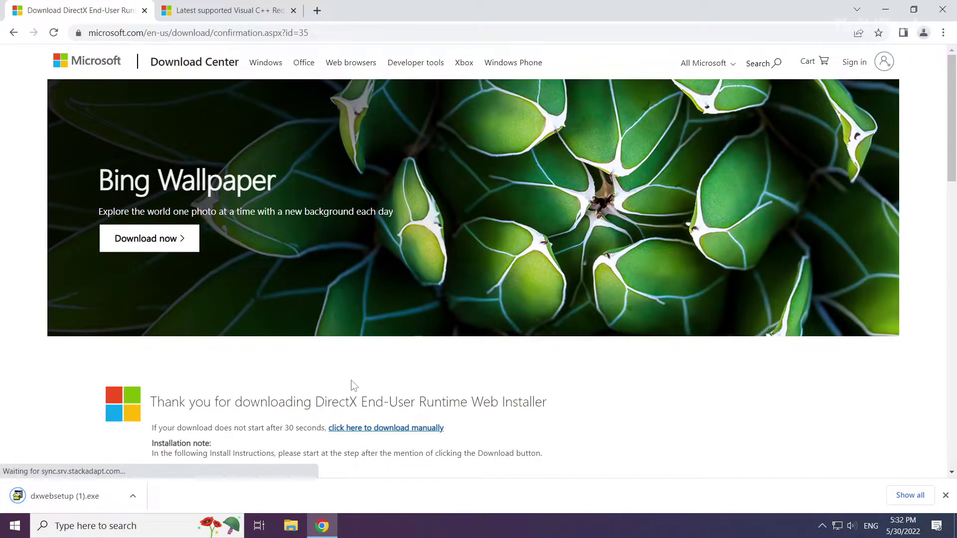
pyautogui.click(65, 493)
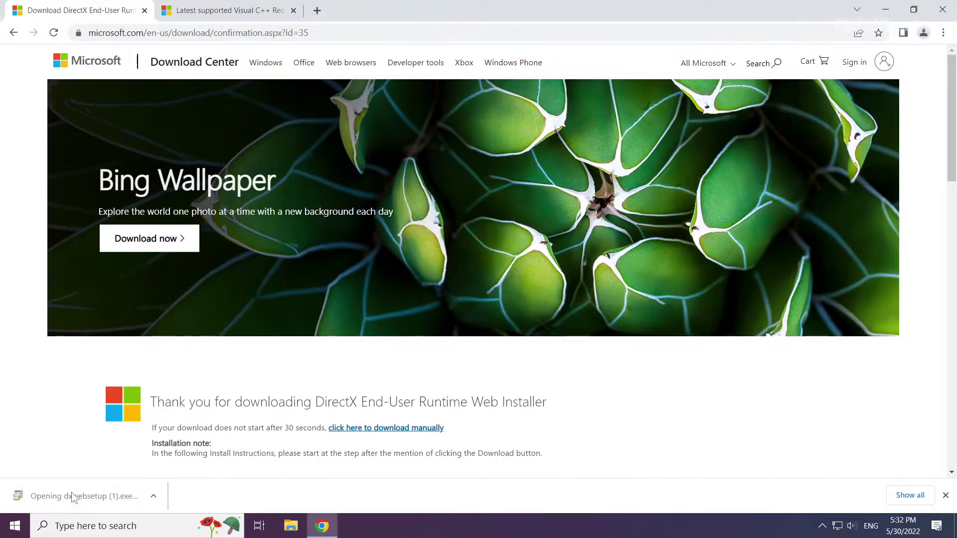
# Accept the DirectX license, untick 'Install the Bing Bar', and finish DirectX Setup
pyautogui.moveTo(191, 42); pyautogui.dragTo(468, 166)
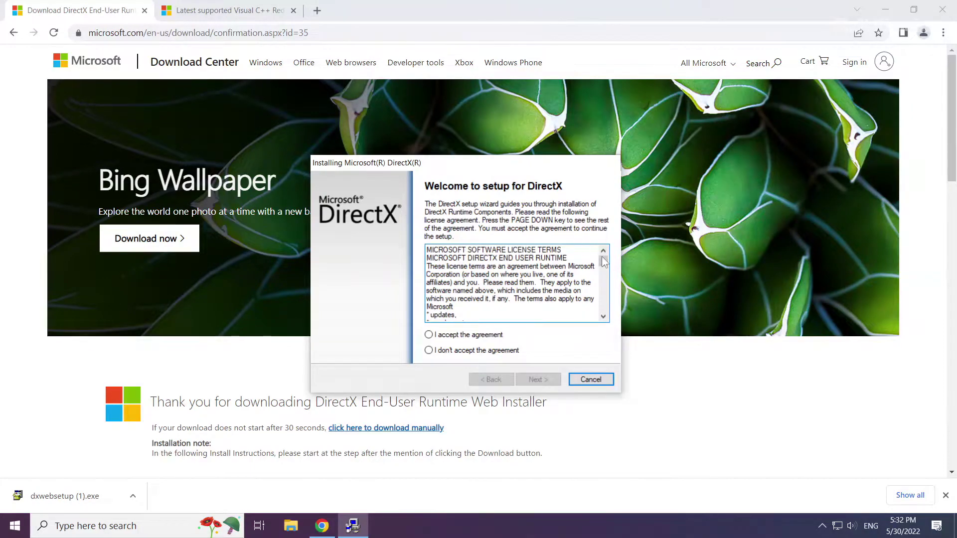
pyautogui.moveTo(603, 261); pyautogui.dragTo(604, 312)
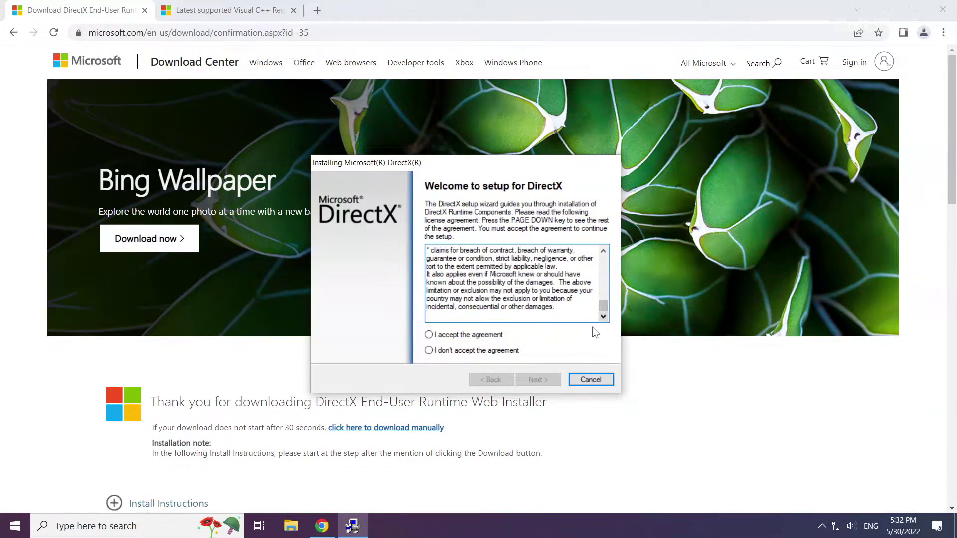
pyautogui.click(428, 335)
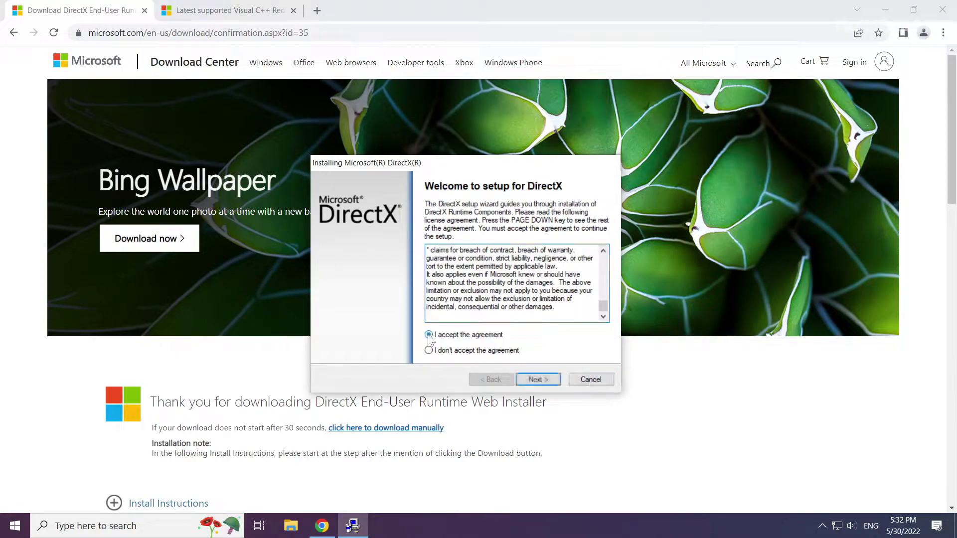
pyautogui.click(537, 380)
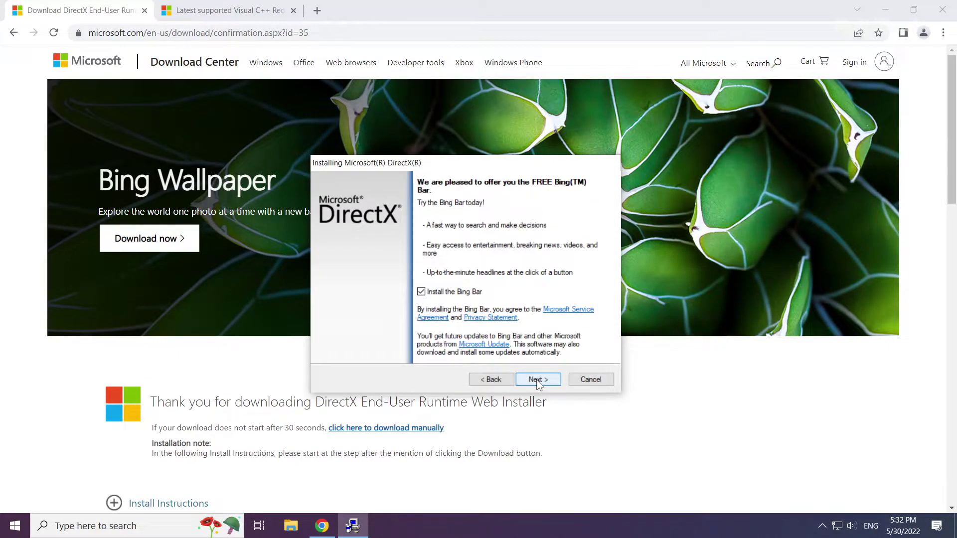
pyautogui.click(421, 292)
pyautogui.click(537, 379)
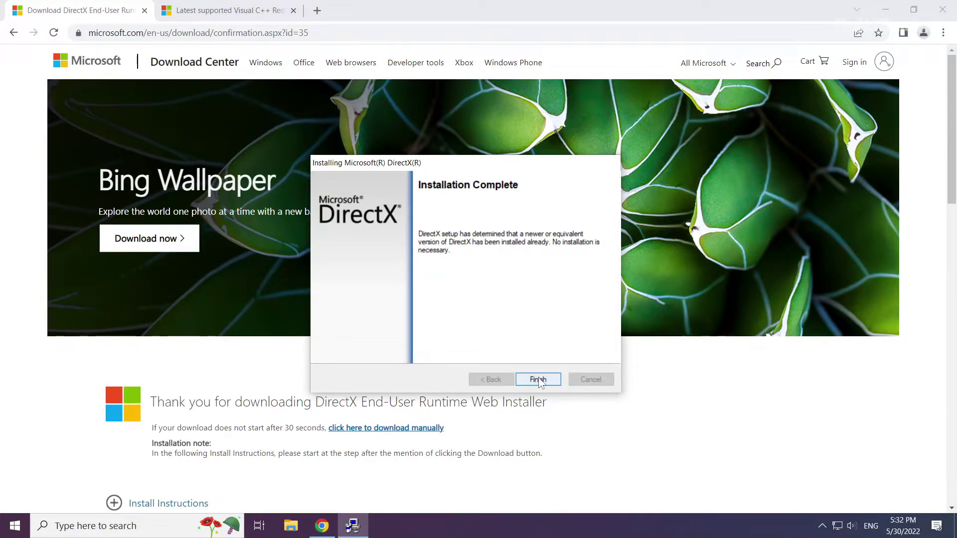
pyautogui.click(538, 380)
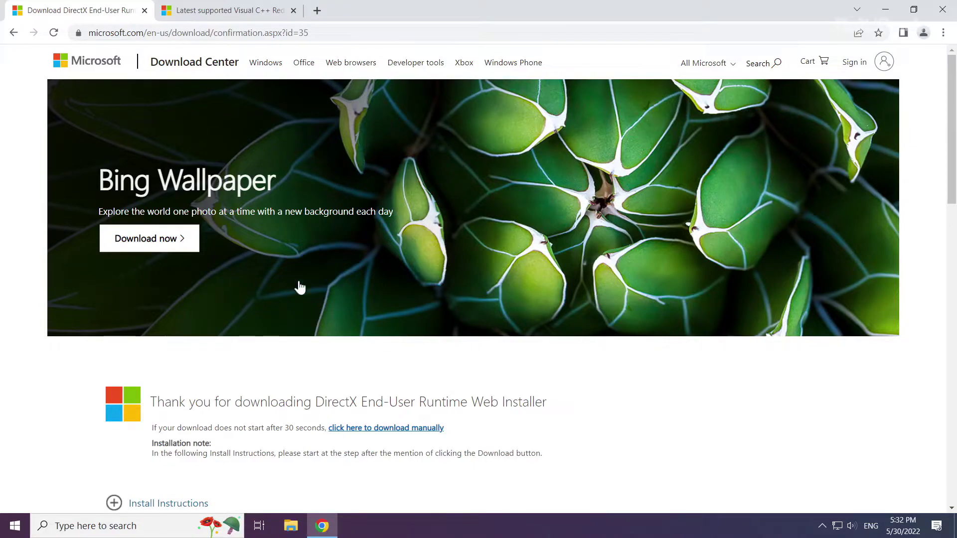
# Close the DirectX tab and scroll the Docs article to the Visual Studio 2015–2022 section
pyautogui.click(144, 11)
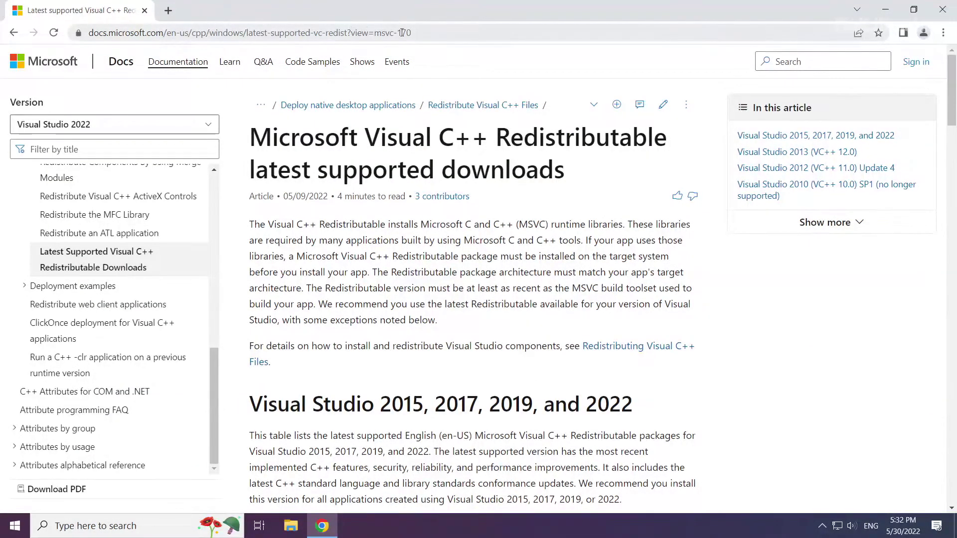
pyautogui.click(497, 32)
pyautogui.click(496, 29)
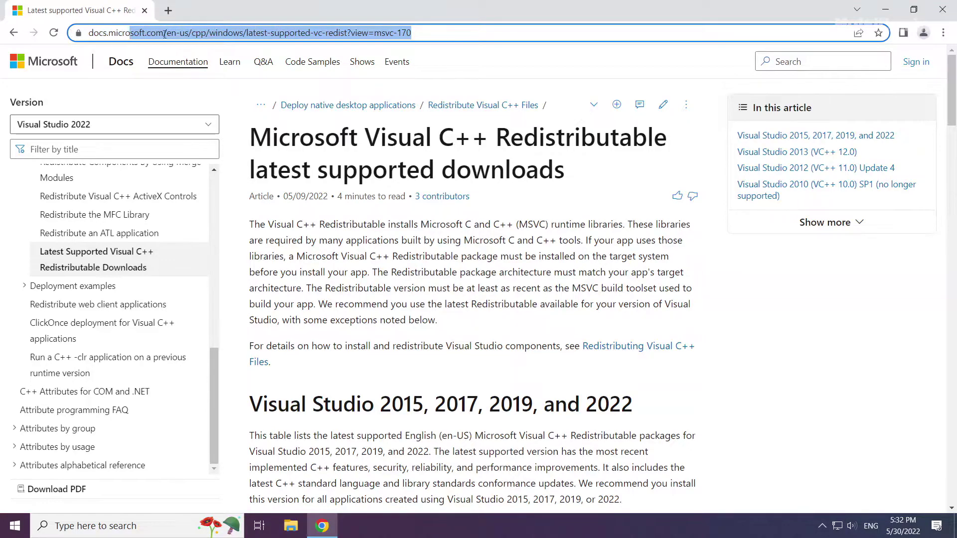
pyautogui.click(346, 95)
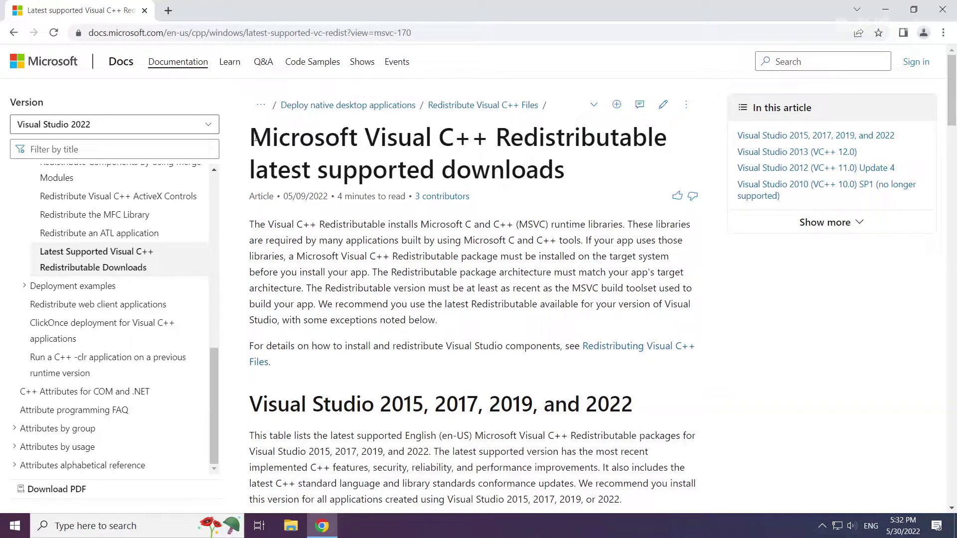
pyautogui.moveTo(251, 138); pyautogui.dragTo(486, 138)
pyautogui.moveTo(251, 403); pyautogui.dragTo(641, 404)
pyautogui.click(657, 406)
pyautogui.scroll(-4, 481, 386)
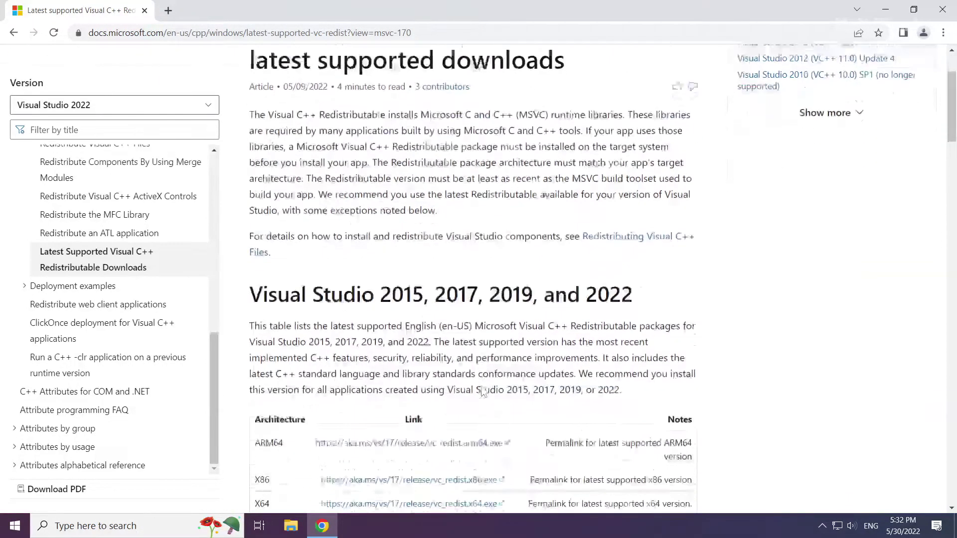
pyautogui.scroll(-1, 479, 385)
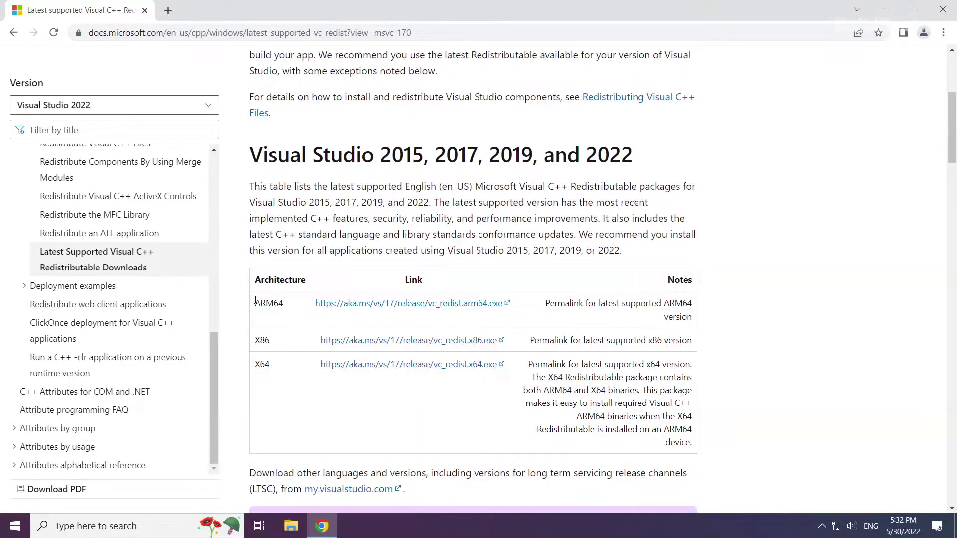
# Download the ARM64, X86 and X64 vc_redist installers from the table
pyautogui.moveTo(255, 301); pyautogui.dragTo(529, 365)
pyautogui.click(382, 312)
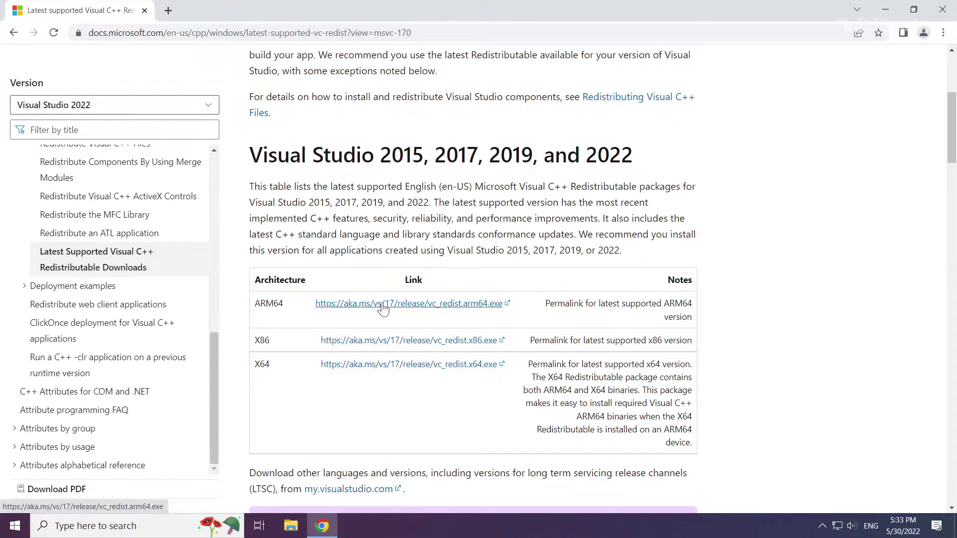
pyautogui.click(383, 308)
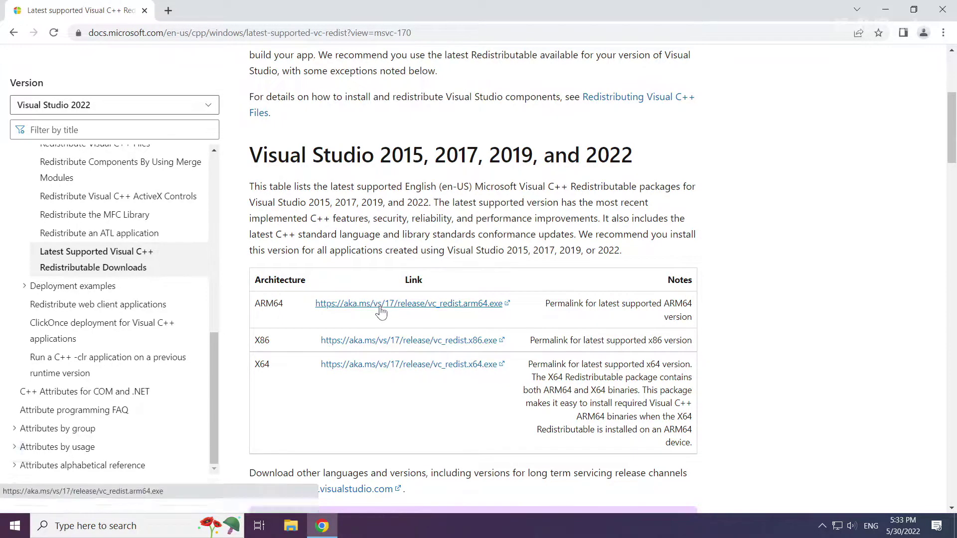
pyautogui.click(384, 342)
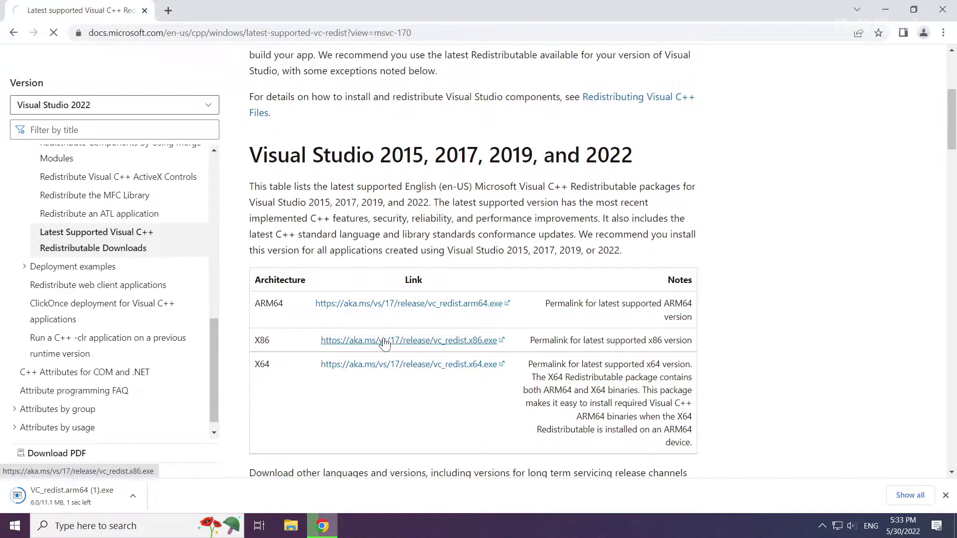
pyautogui.click(373, 366)
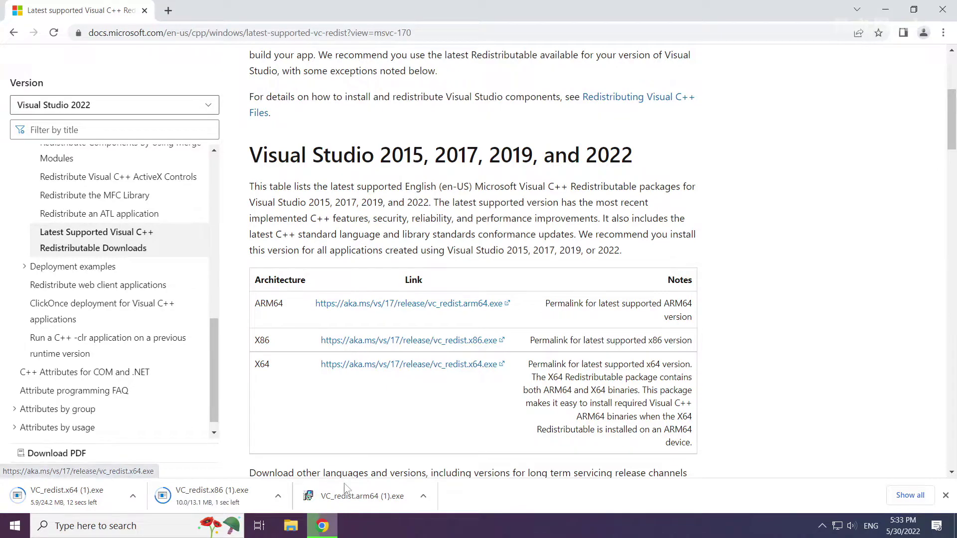
# Run VC_redist.arm64 (1).exe, agree to its license terms and start the install
pyautogui.click(372, 499)
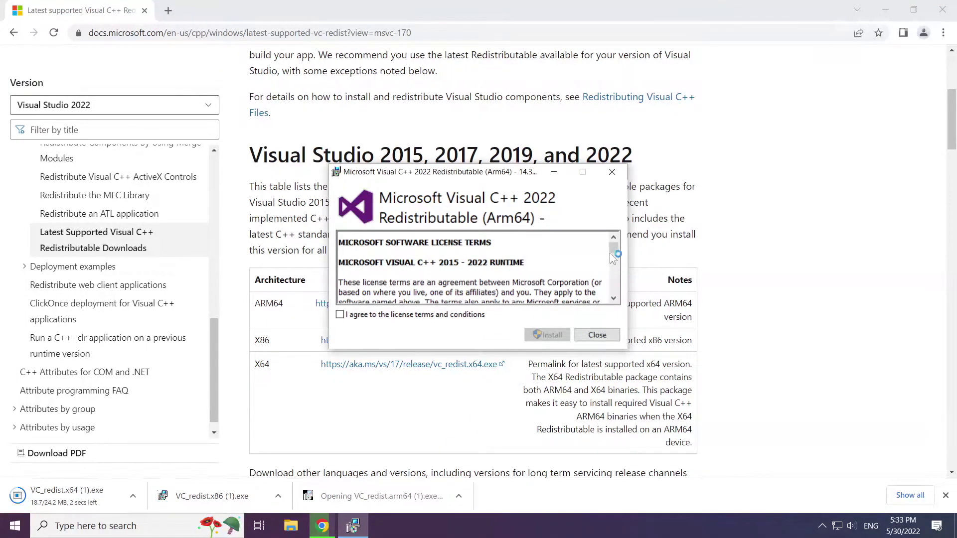
pyautogui.moveTo(613, 257); pyautogui.dragTo(611, 295)
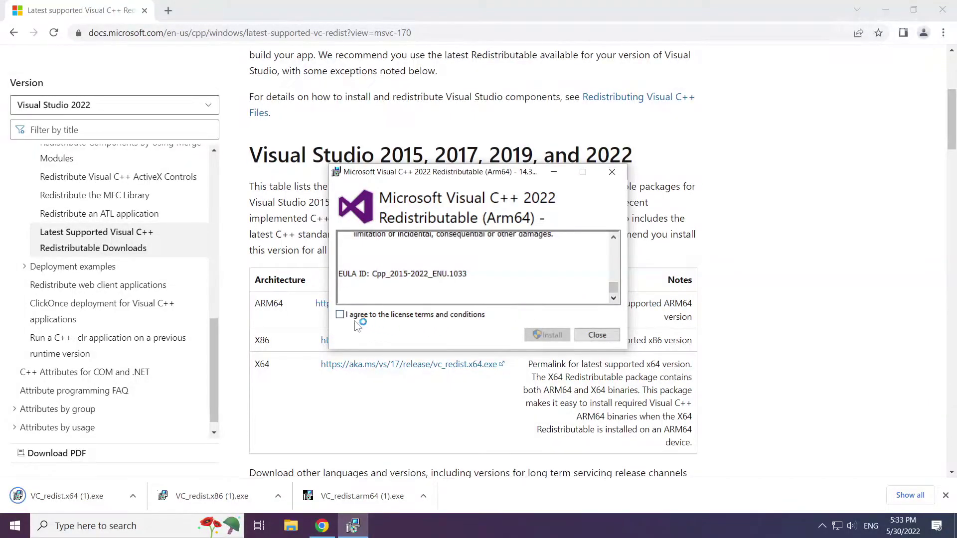
pyautogui.click(340, 315)
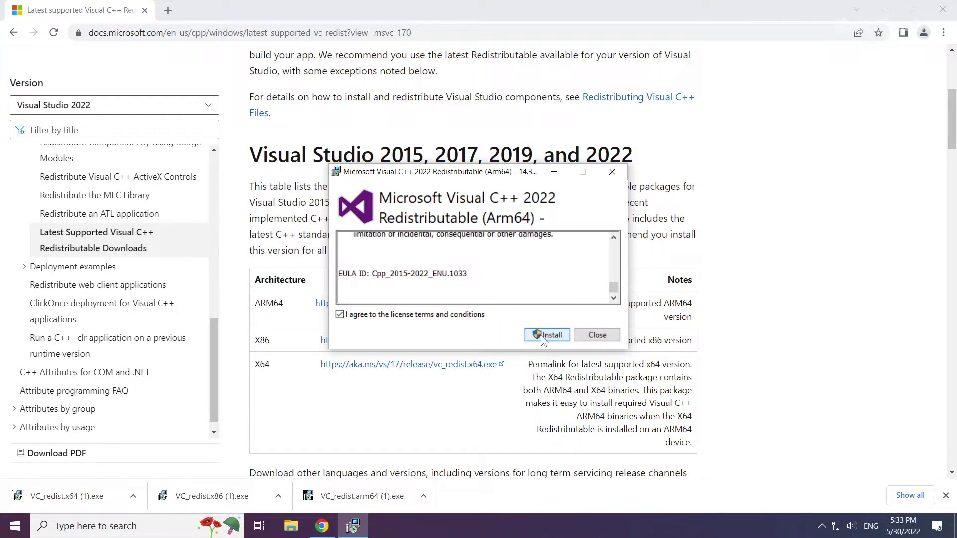
pyautogui.click(547, 335)
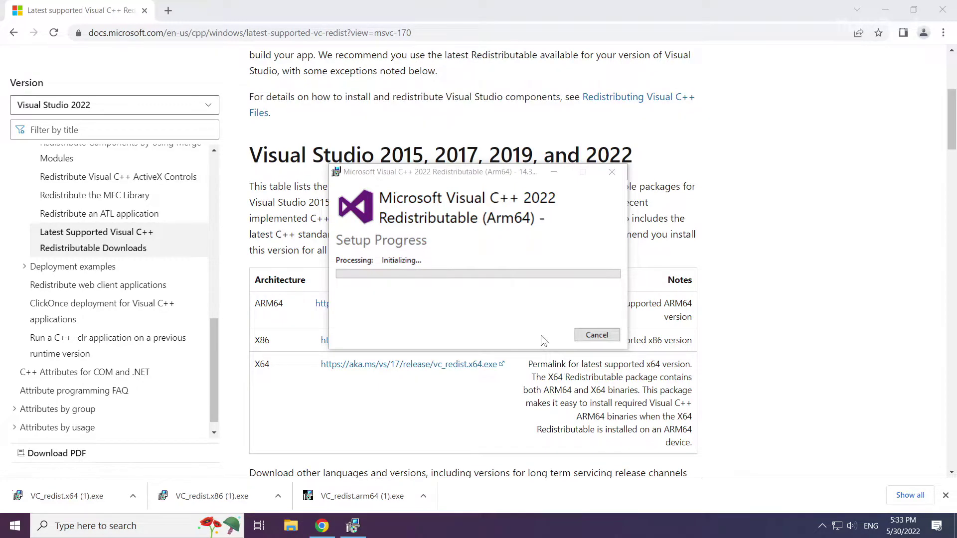
# Install VC_redist.x86 (1).exe with the license accepted, then close it after success
pyautogui.click(216, 495)
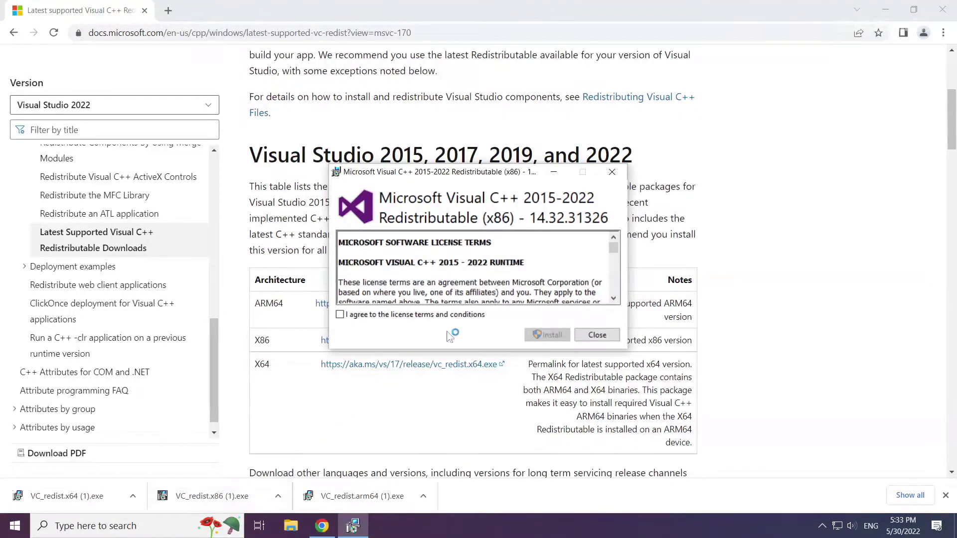
pyautogui.moveTo(613, 269); pyautogui.dragTo(611, 296)
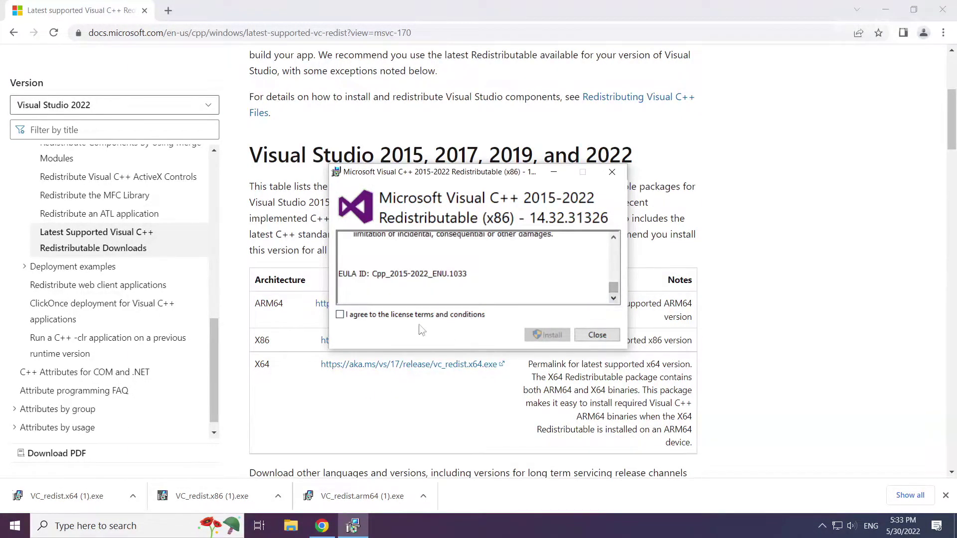
pyautogui.click(340, 314)
pyautogui.click(548, 336)
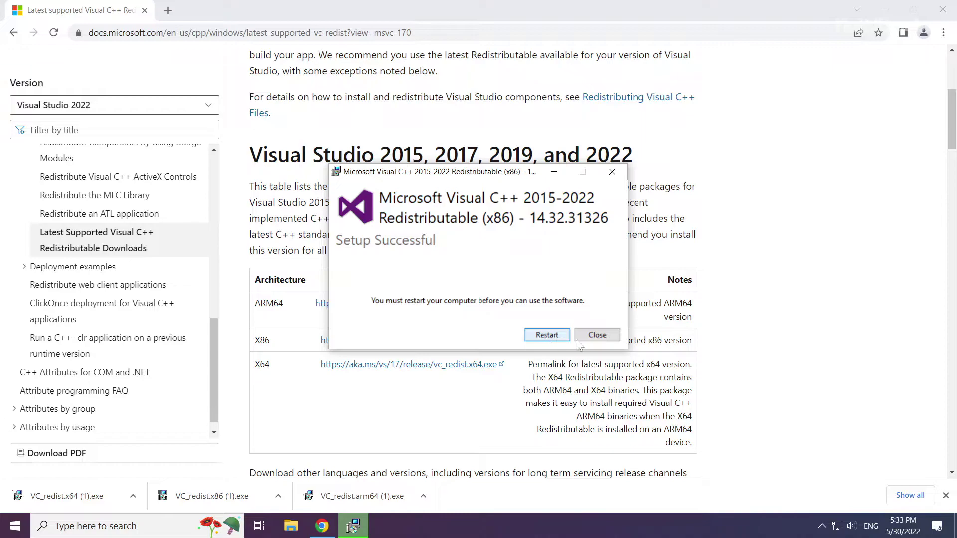
pyautogui.click(597, 336)
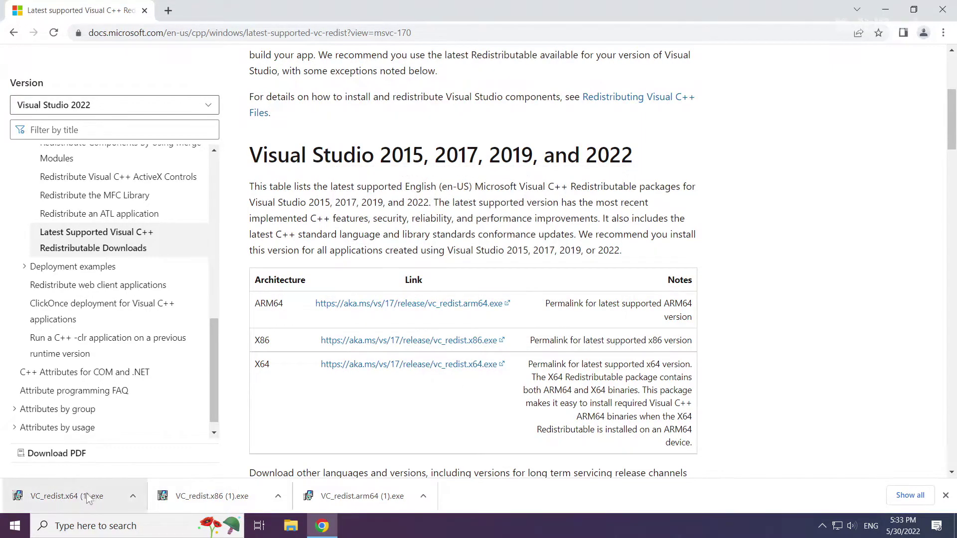
# Install the x64 redistributable 14.32.31326, close its installer, then close Chrome
pyautogui.click(72, 499)
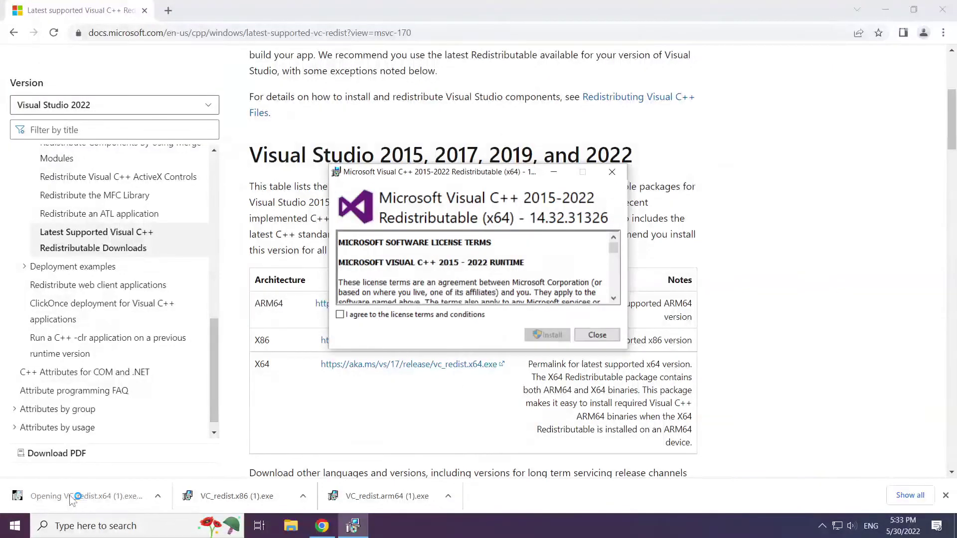
pyautogui.moveTo(613, 248); pyautogui.dragTo(613, 288)
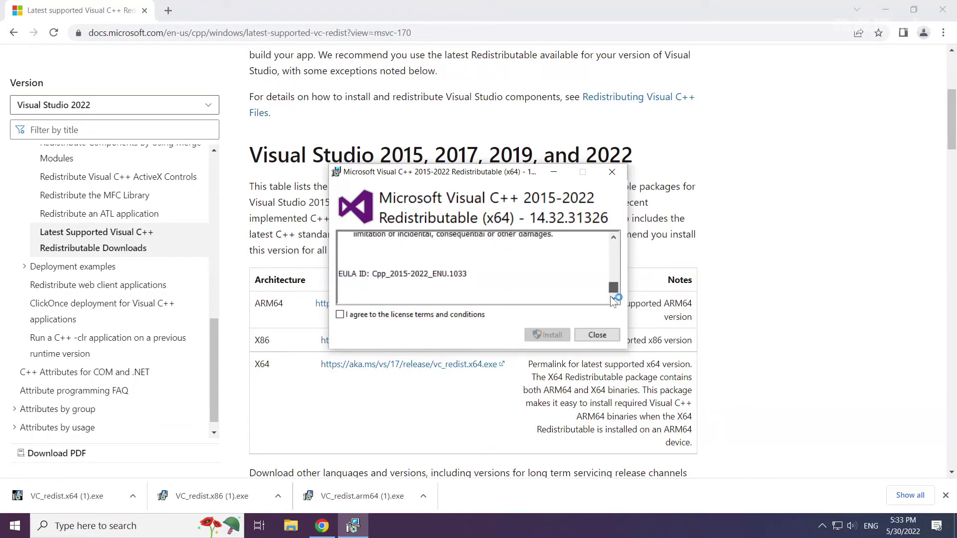
pyautogui.click(340, 315)
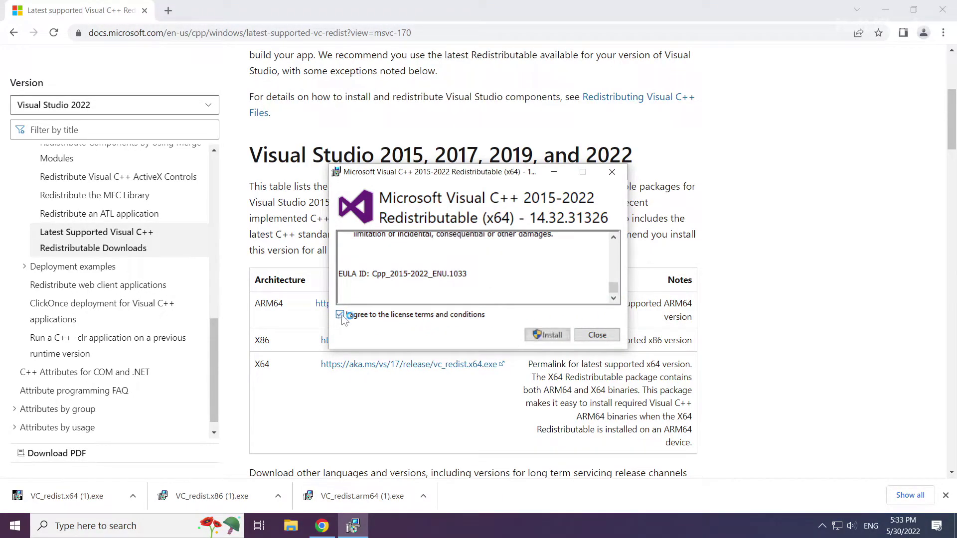
pyautogui.click(551, 337)
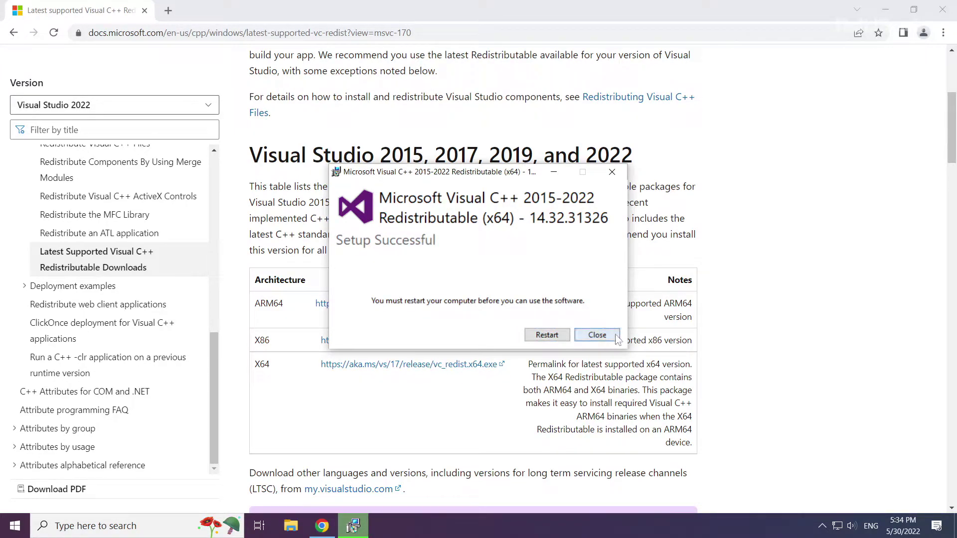
pyautogui.click(598, 335)
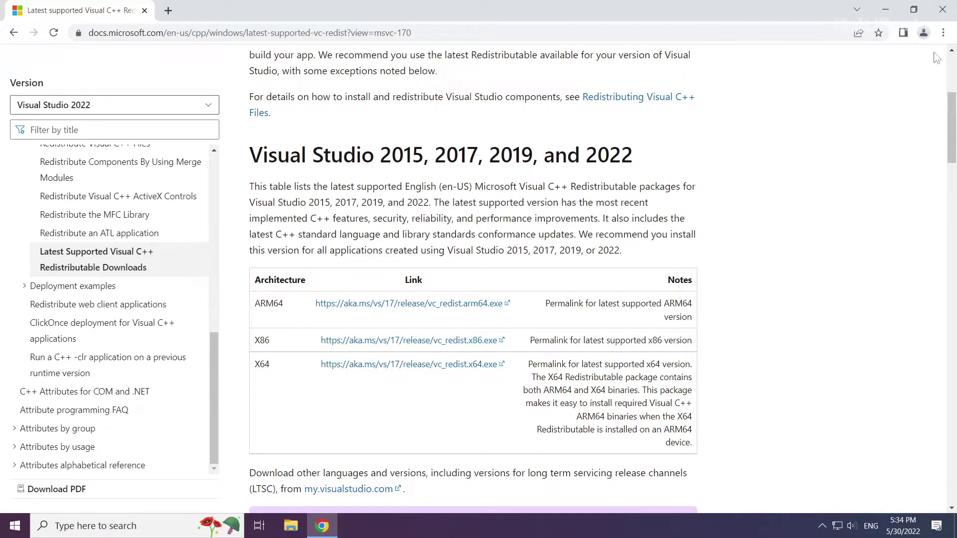
pyautogui.click(942, 11)
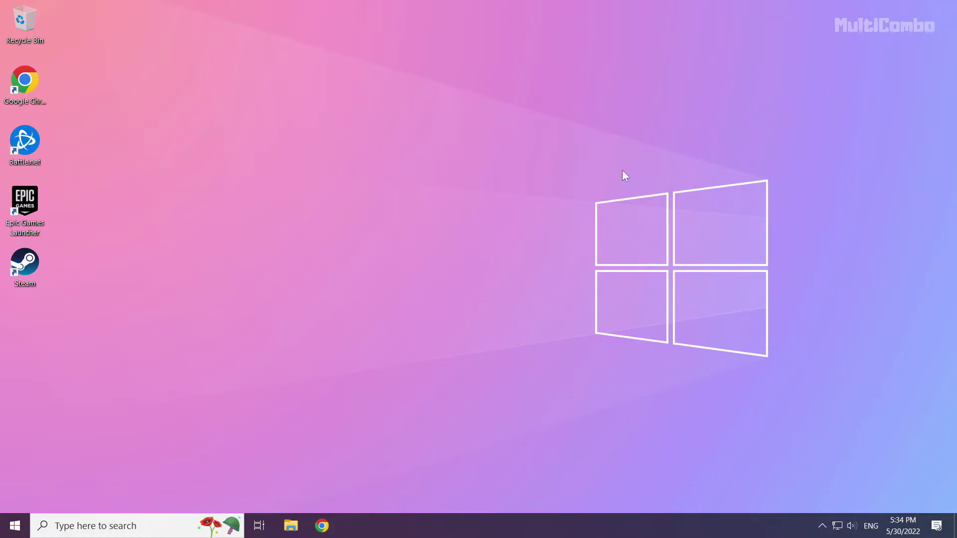
# Open Task Manager from the Start button's context menu and show its Startup list
pyautogui.rightClick(17, 531)
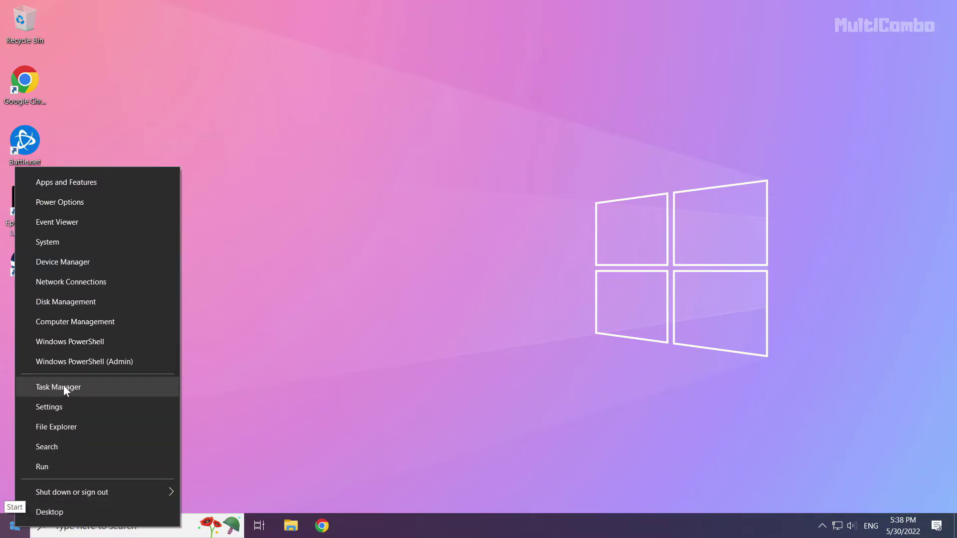
pyautogui.click(88, 390)
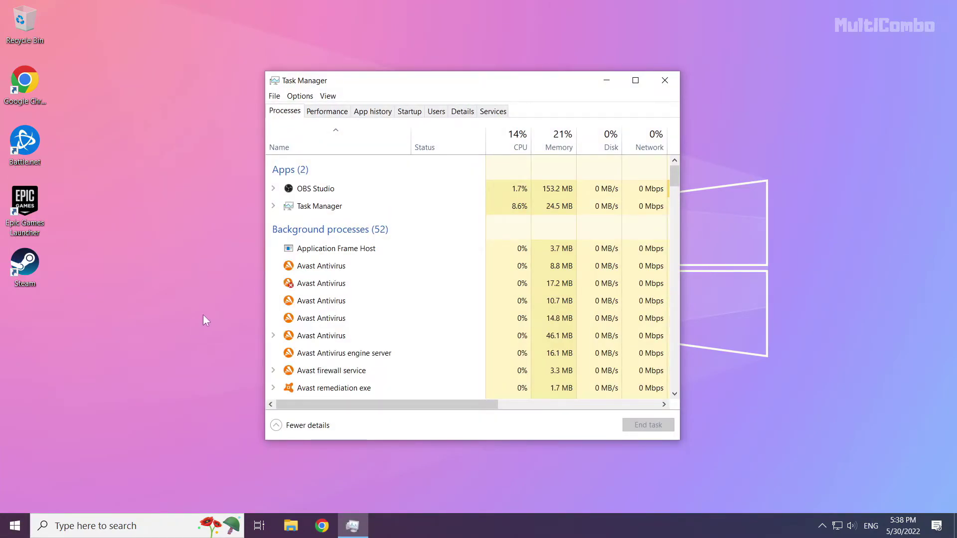
pyautogui.click(413, 116)
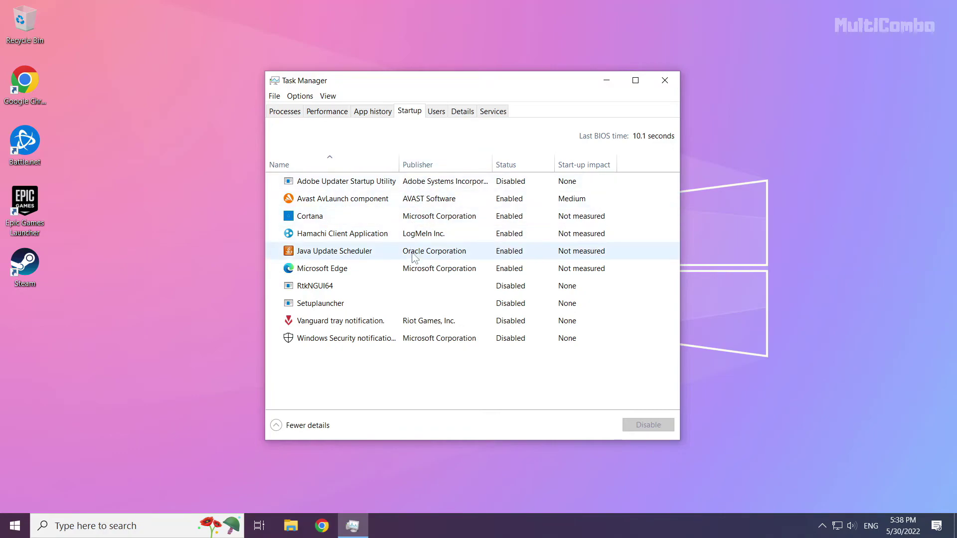
# Disable Microsoft Edge, Java Update Scheduler, Hamachi Client Application and Cortana, leaving only Avast AvLaunch enabled
pyautogui.click(363, 267)
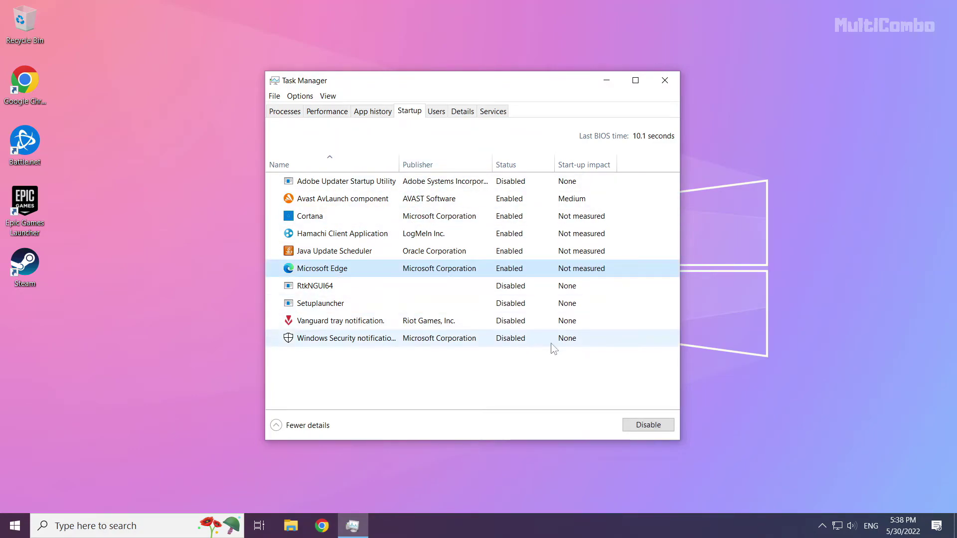
pyautogui.click(642, 425)
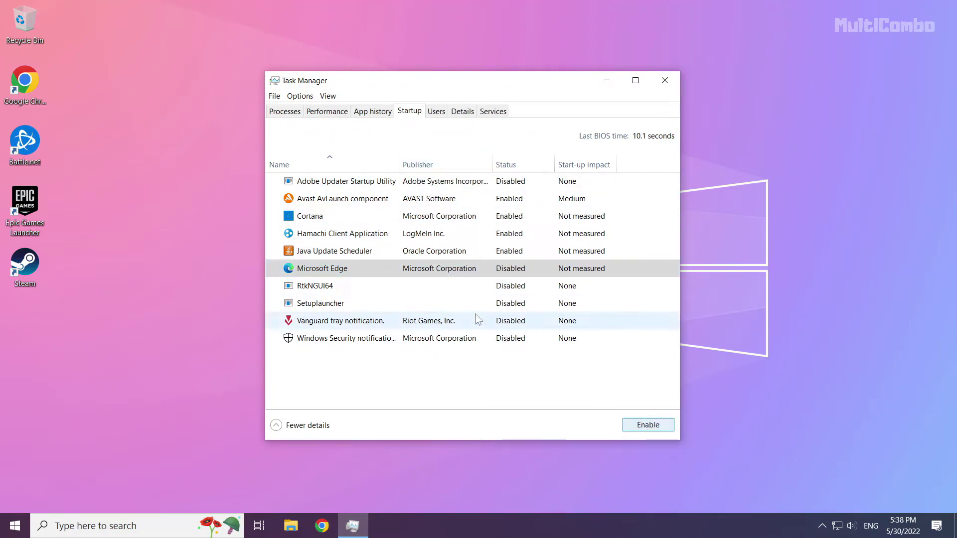
pyautogui.click(379, 256)
pyautogui.click(650, 424)
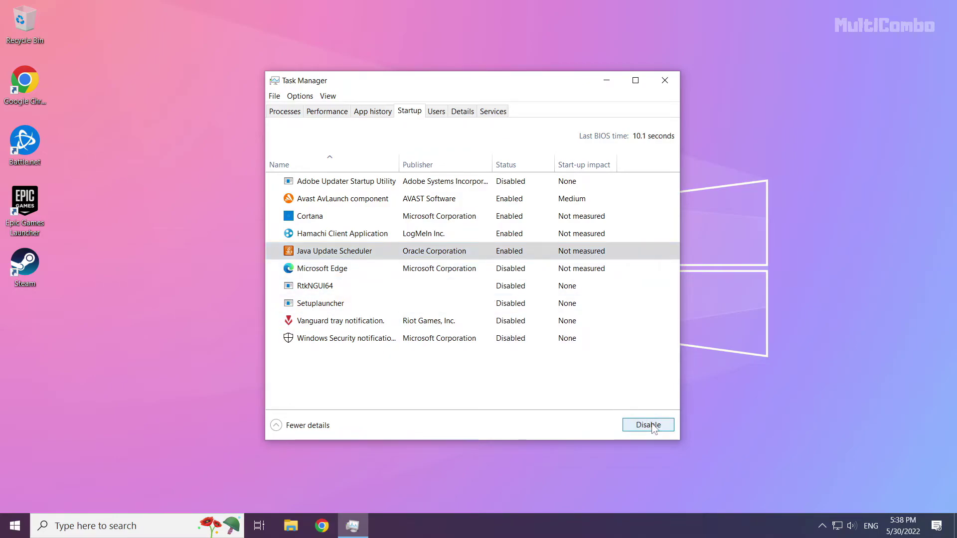
pyautogui.click(408, 234)
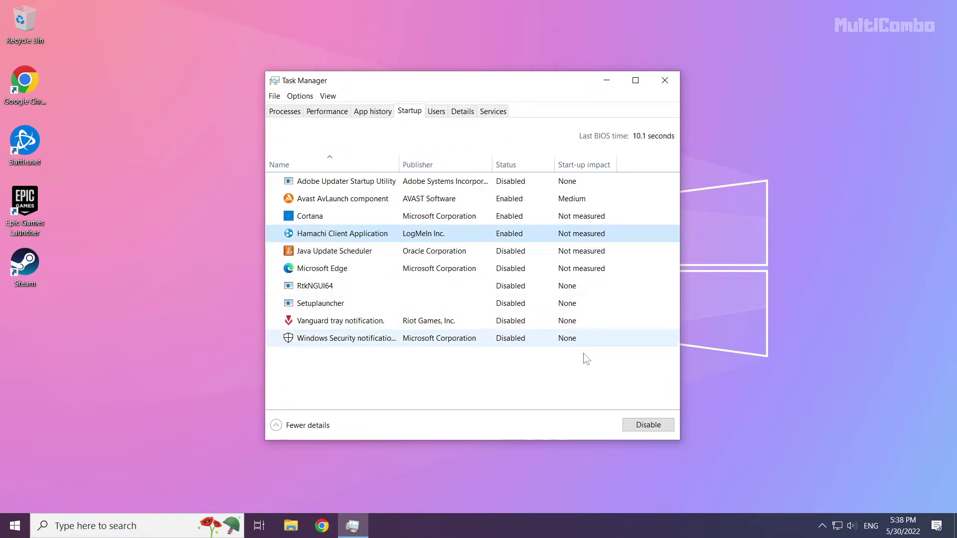
pyautogui.click(660, 427)
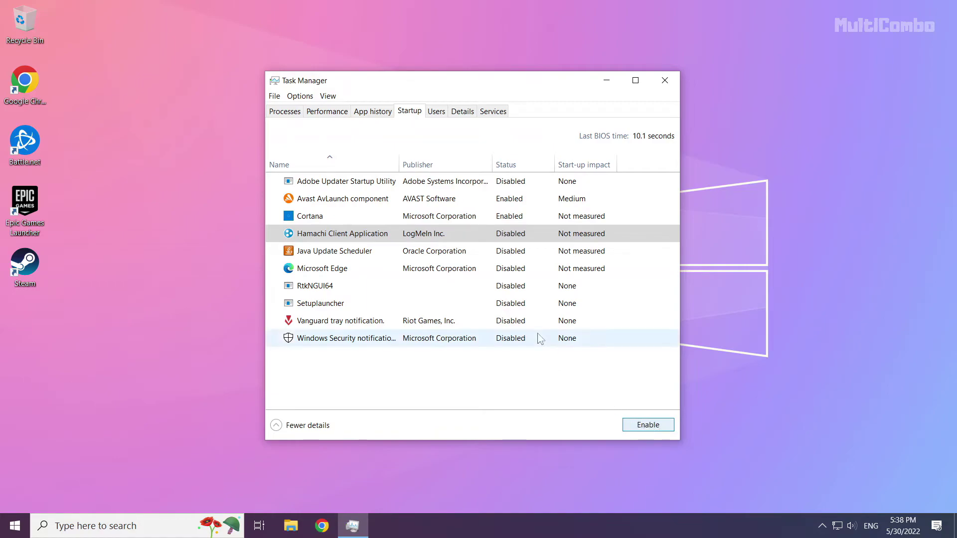
pyautogui.click(460, 219)
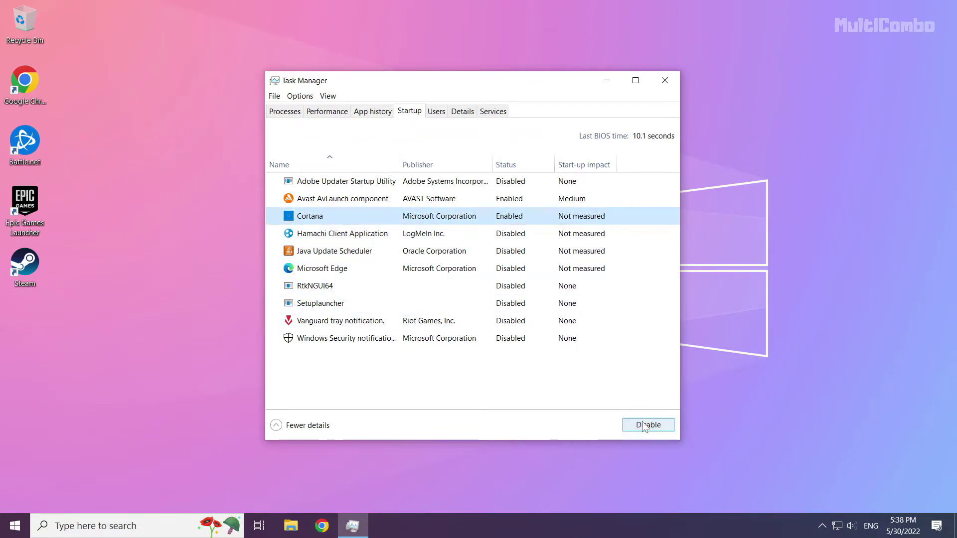
pyautogui.click(649, 426)
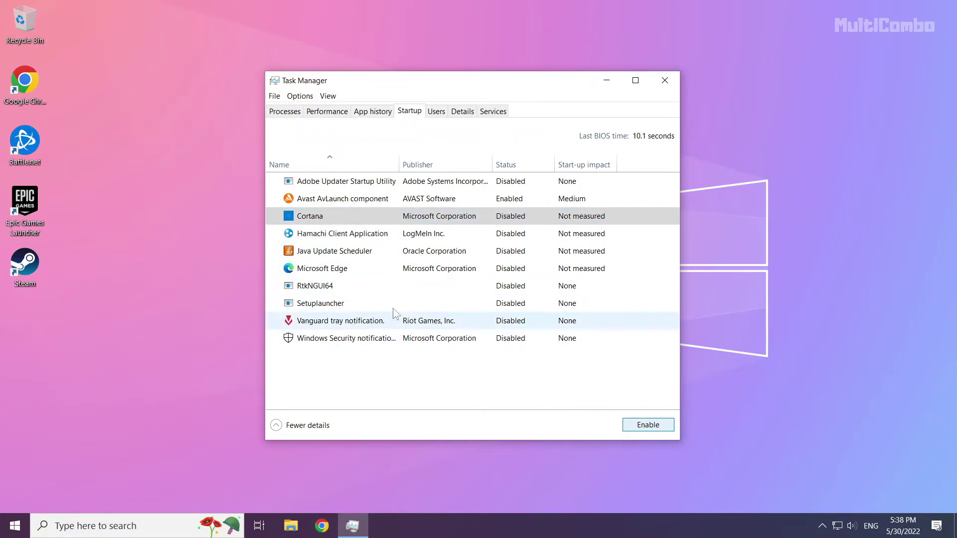
# Close Task Manager and show the Start menu's Sleep, Shut down and Restart options
pyautogui.click(667, 82)
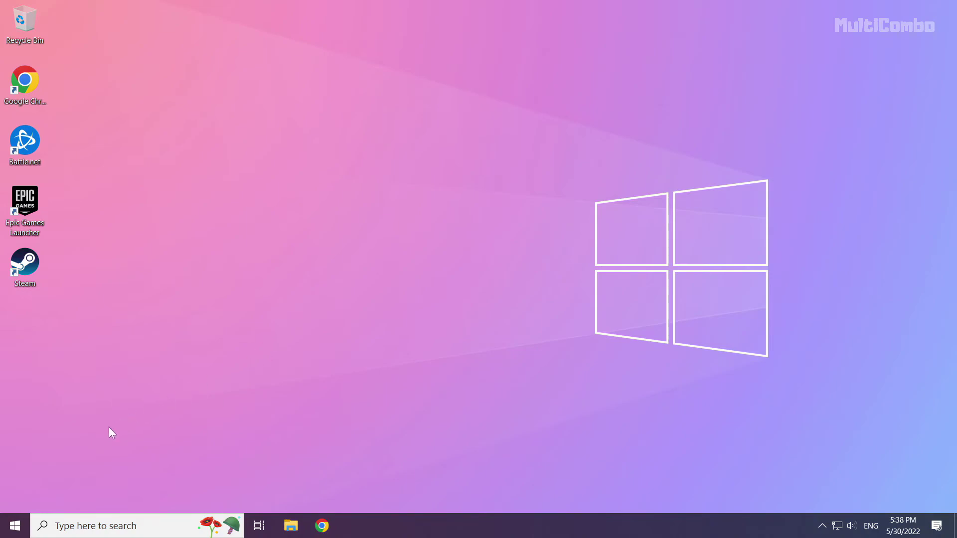
pyautogui.click(15, 525)
pyautogui.click(16, 498)
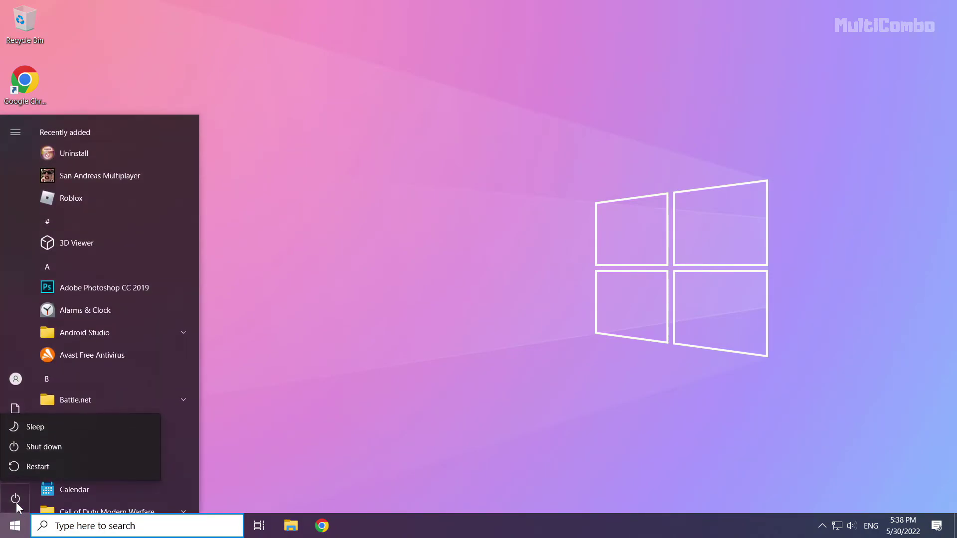